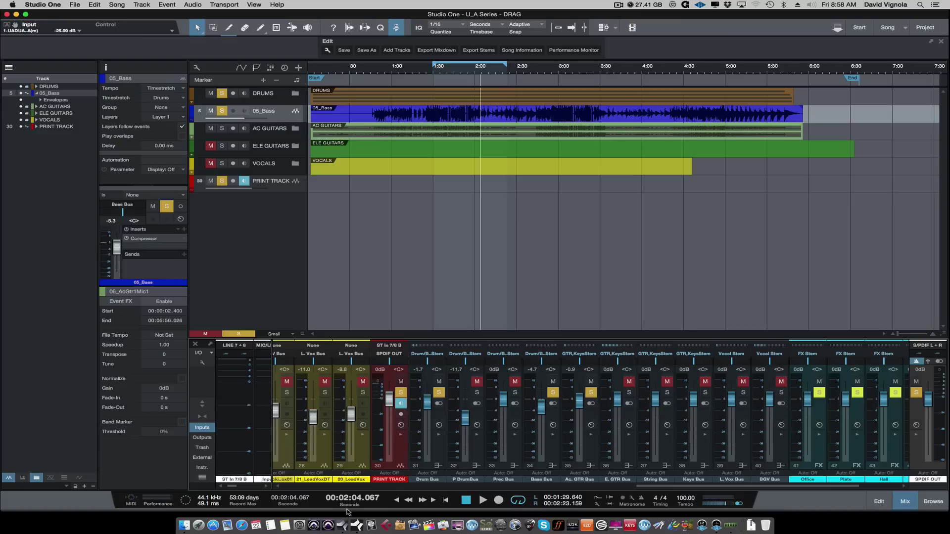
Switch to the older Studio One window with the Promsise & Lies_vision 1 song to compare interfaces, and return to the U_A Series song.
{"action": "key", "text": "super+Tab"}
{"action": "key", "text": "super+Tab"}
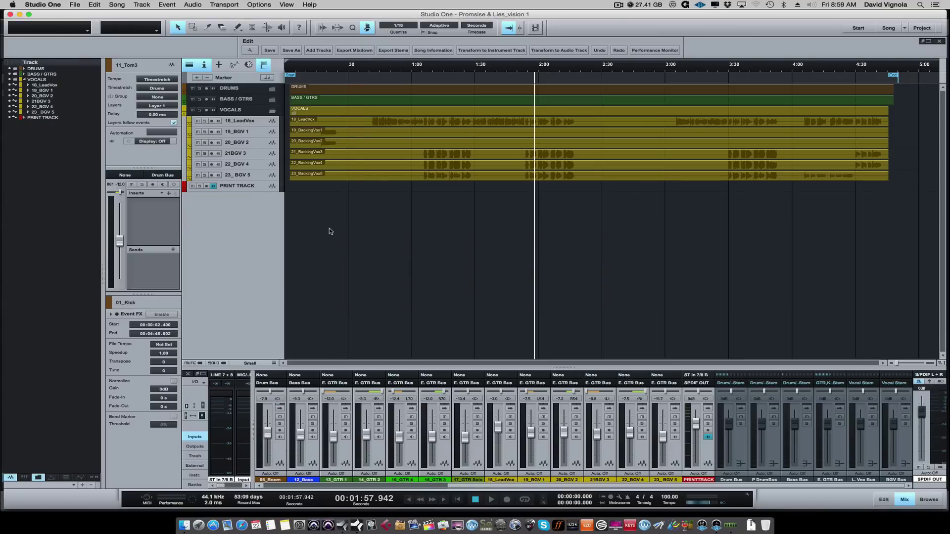
{"action": "key", "text": "super+Tab"}
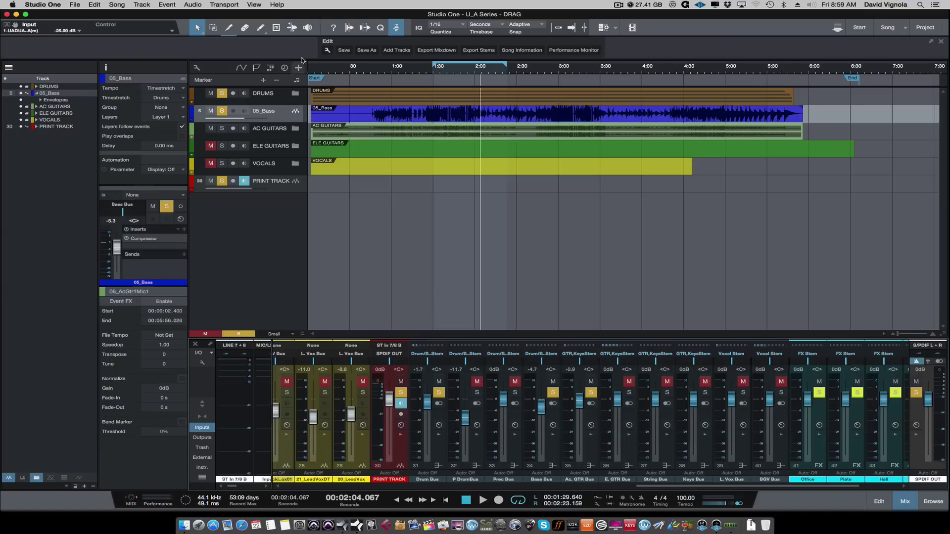
Try an arrangement luminance of 57% in the Appearance preferences, look through the preset folders, and cancel the changes.
{"action": "left_click", "coordinate": [43, 5]}
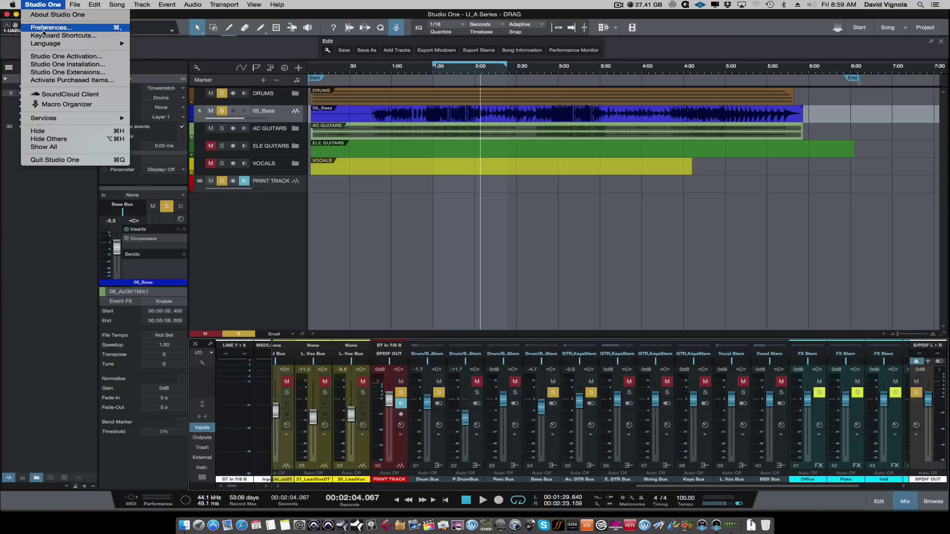
{"action": "left_click", "coordinate": [44, 29]}
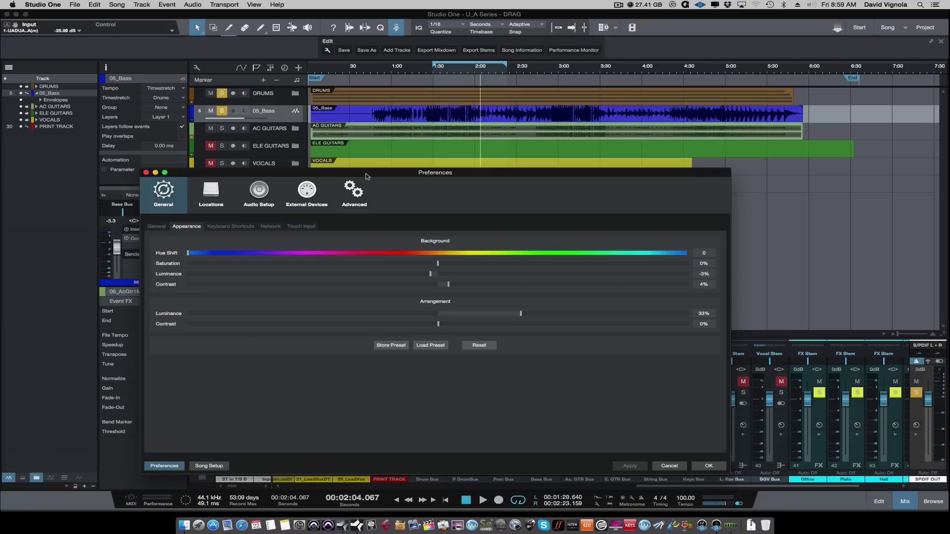
{"action": "left_click_drag", "start_coordinate": [378, 159], "coordinate": [379, 151]}
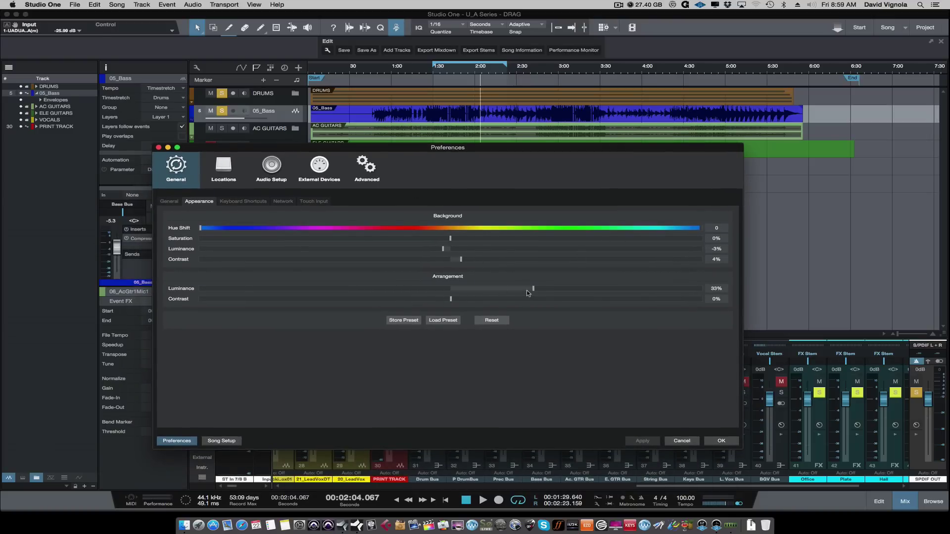
{"action": "left_click_drag", "start_coordinate": [534, 291], "coordinate": [596, 292]}
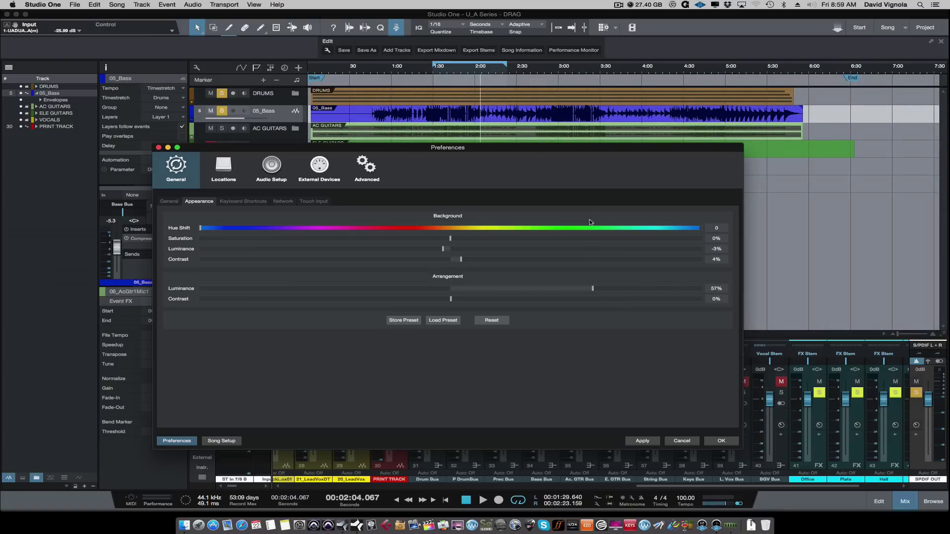
{"action": "left_click", "coordinate": [451, 322]}
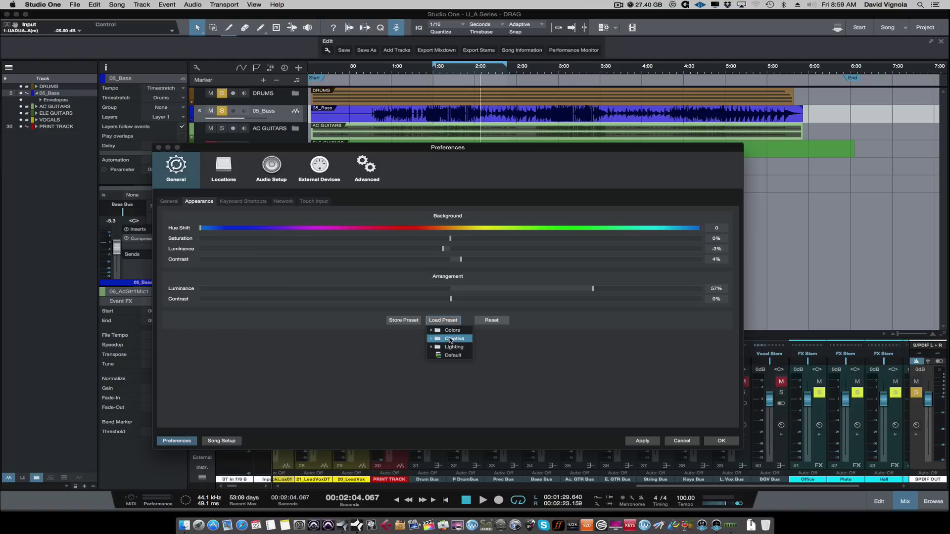
{"action": "left_click", "coordinate": [578, 351]}
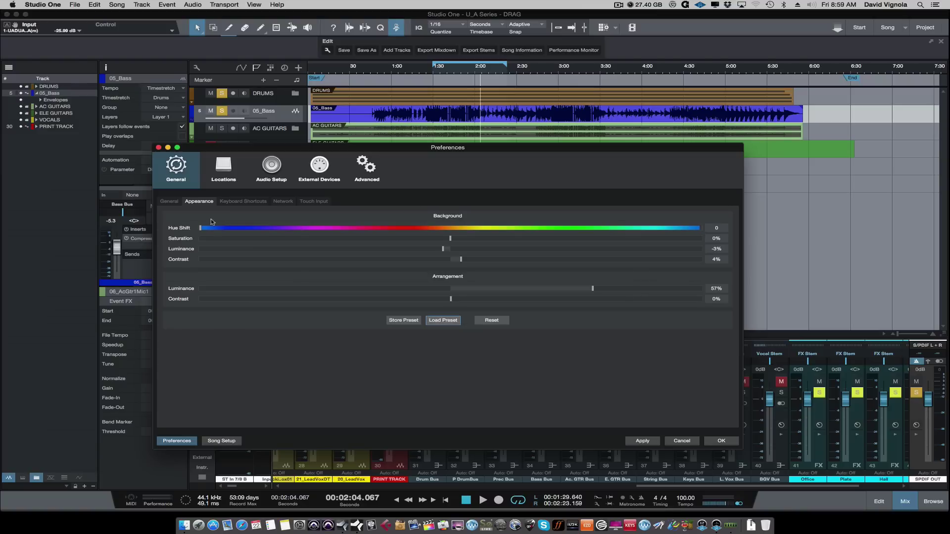
{"action": "left_click_drag", "start_coordinate": [202, 229], "coordinate": [127, 235]}
{"action": "left_click", "coordinate": [681, 441]}
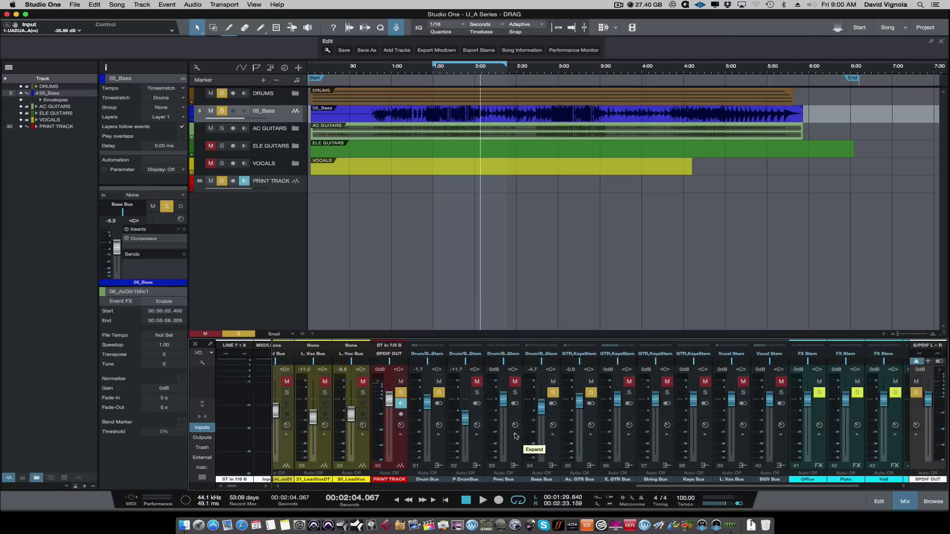
Compare the console with the older Studio One song's console, and toggle the Colorize channel strips option off and back on.
{"action": "key", "text": "super+Tab"}
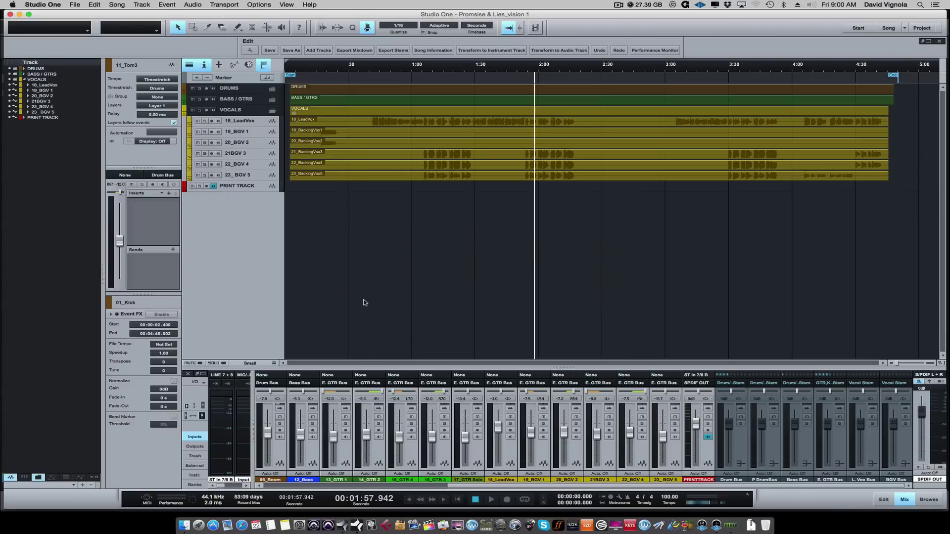
{"action": "key", "text": "super+Tab"}
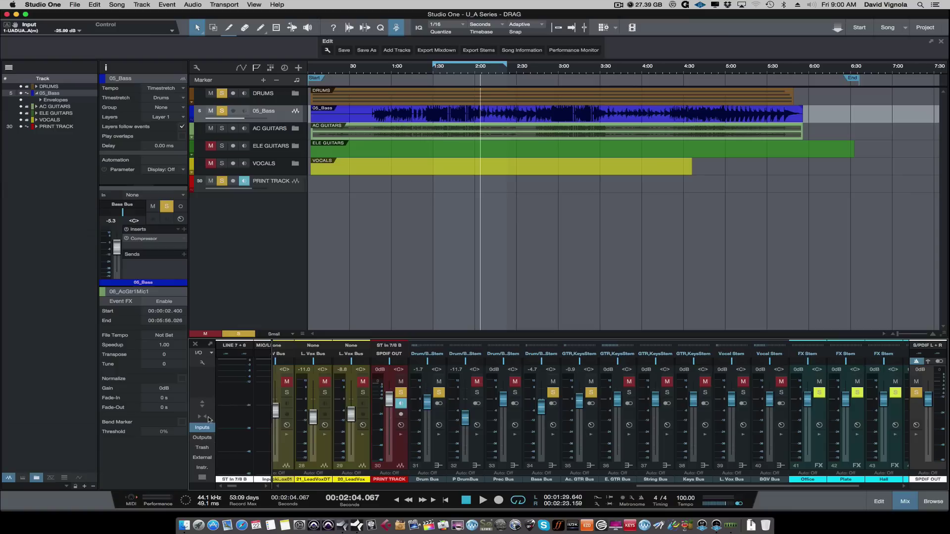
{"action": "left_click", "coordinate": [202, 365]}
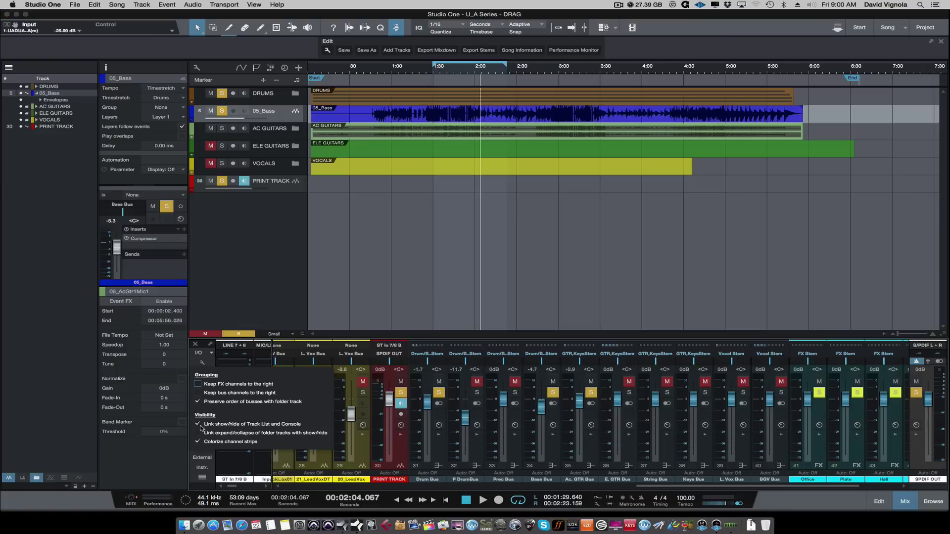
{"action": "left_click", "coordinate": [199, 442]}
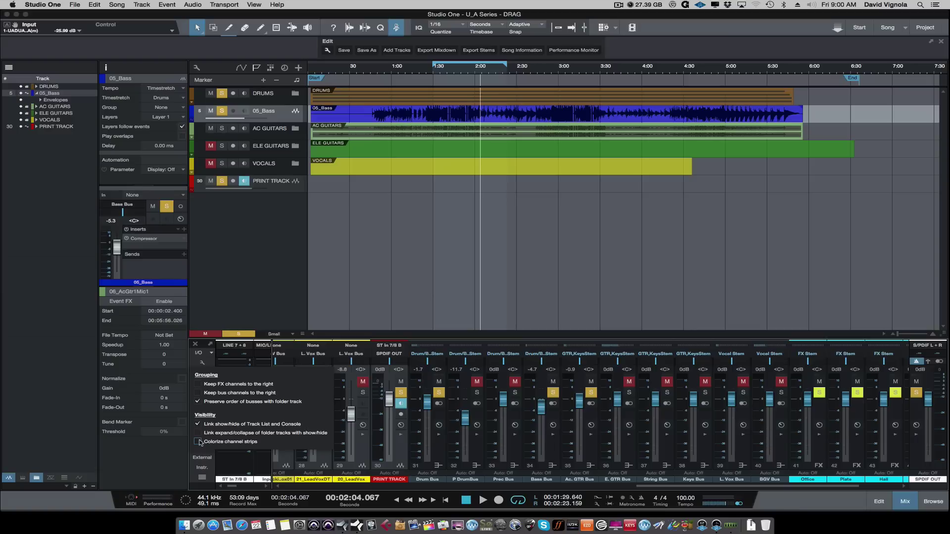
{"action": "left_click", "coordinate": [198, 441]}
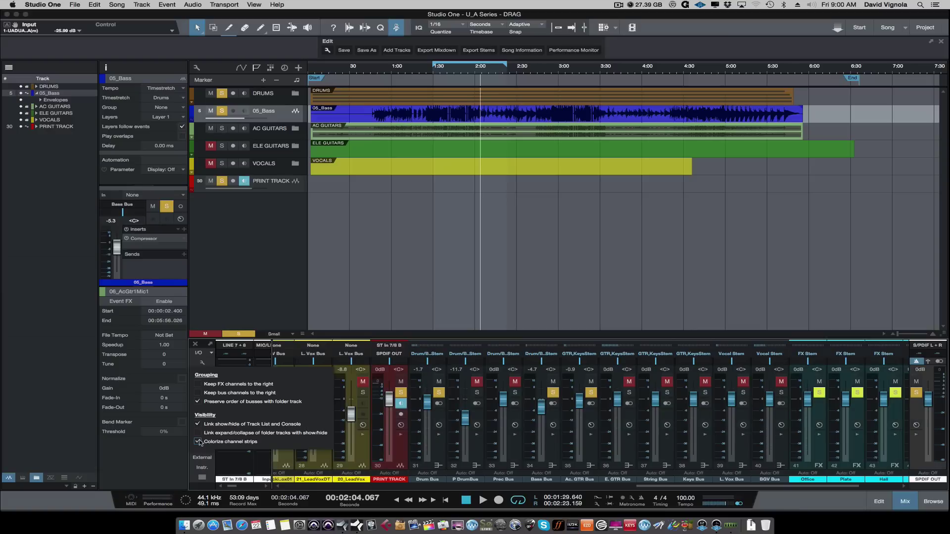
{"action": "left_click", "coordinate": [202, 364]}
{"action": "left_click", "coordinate": [202, 363]}
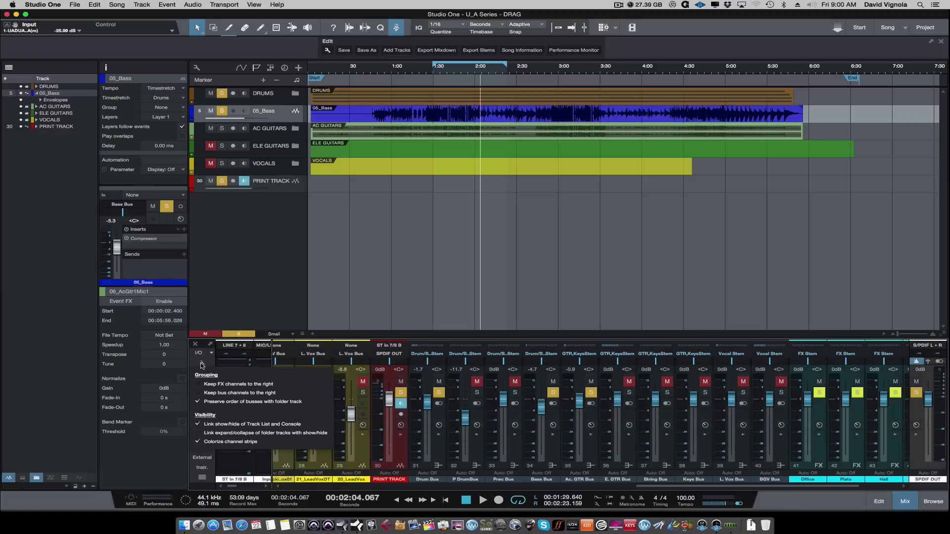
{"action": "left_click", "coordinate": [198, 441]}
{"action": "left_click", "coordinate": [198, 442]}
{"action": "left_click", "coordinate": [258, 296]}
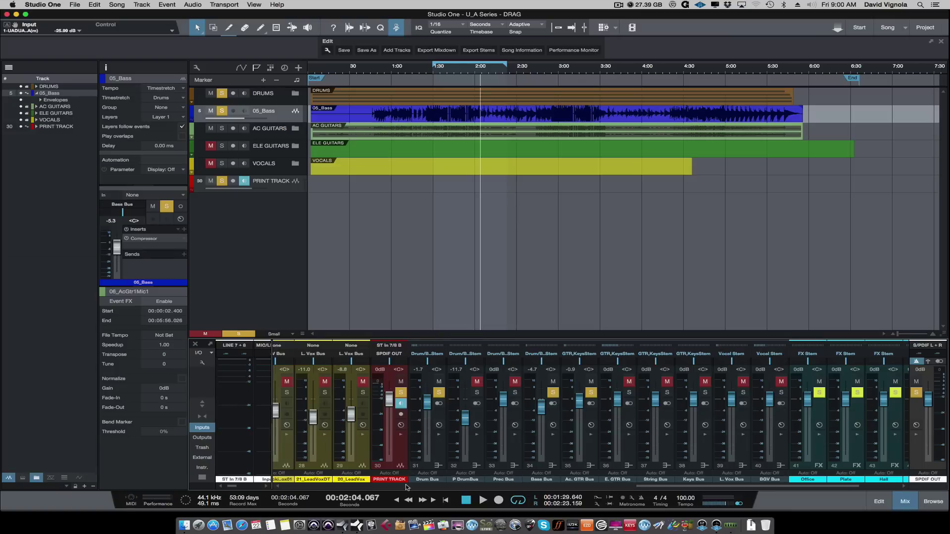
Toggle channel strip colorizing off and back on with the electric guitar and backing vocal channels in view.
{"action": "scroll", "coordinate": [407, 487], "scroll_direction": "left", "scroll_amount": 10}
{"action": "scroll", "coordinate": [407, 487], "scroll_direction": "left", "scroll_amount": 5}
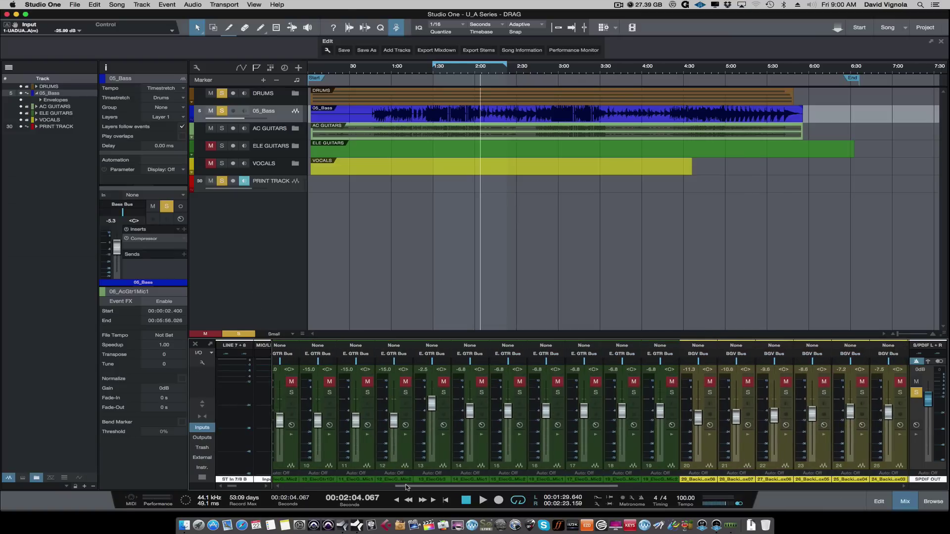
{"action": "left_click", "coordinate": [202, 362]}
{"action": "left_click", "coordinate": [198, 442]}
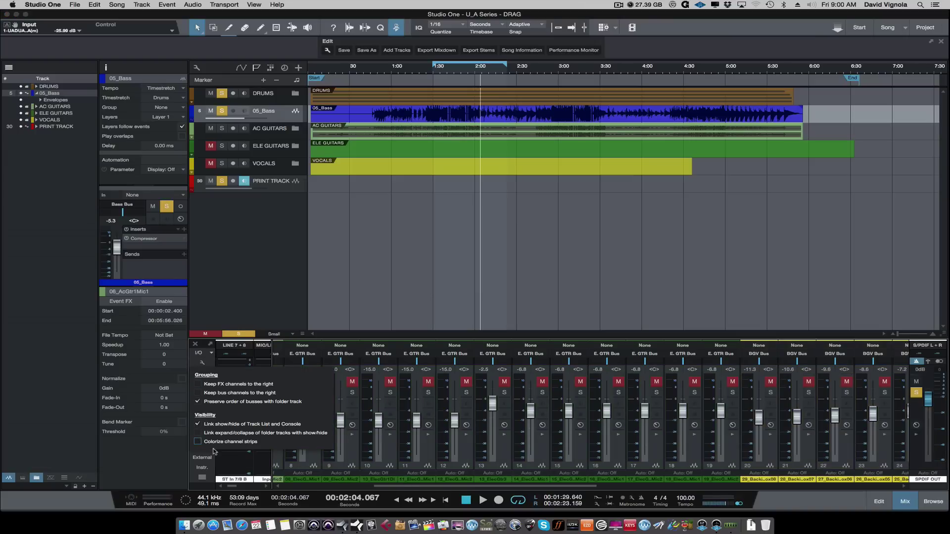
{"action": "left_click", "coordinate": [199, 442]}
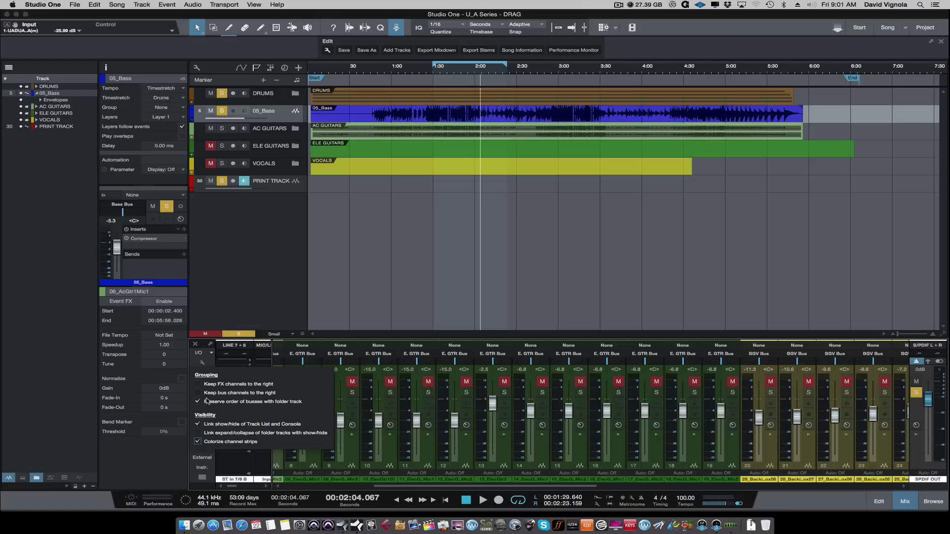
{"action": "left_click", "coordinate": [229, 306]}
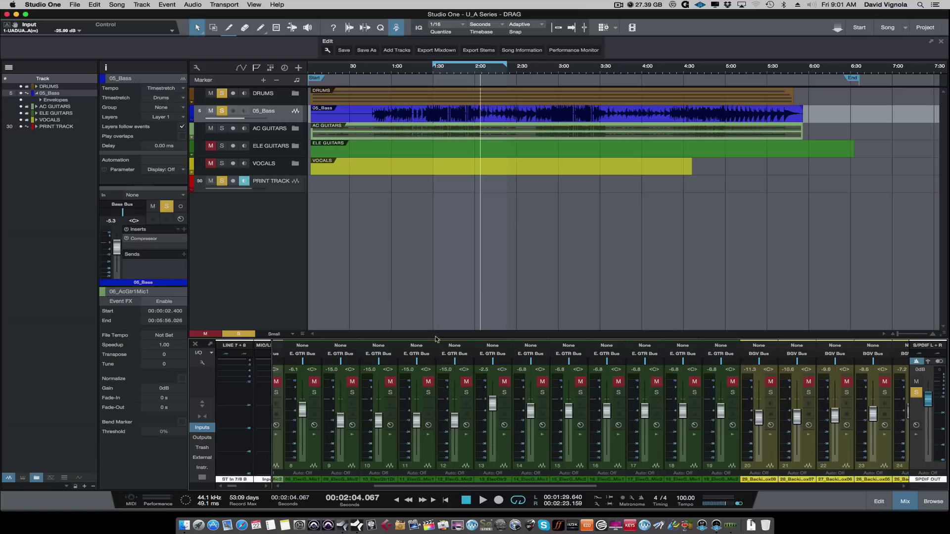
Show the effects list in a widened browser, and enlarge and expand the console to show the inserts and sends.
{"action": "left_click_drag", "start_coordinate": [436, 339], "coordinate": [498, 332]}
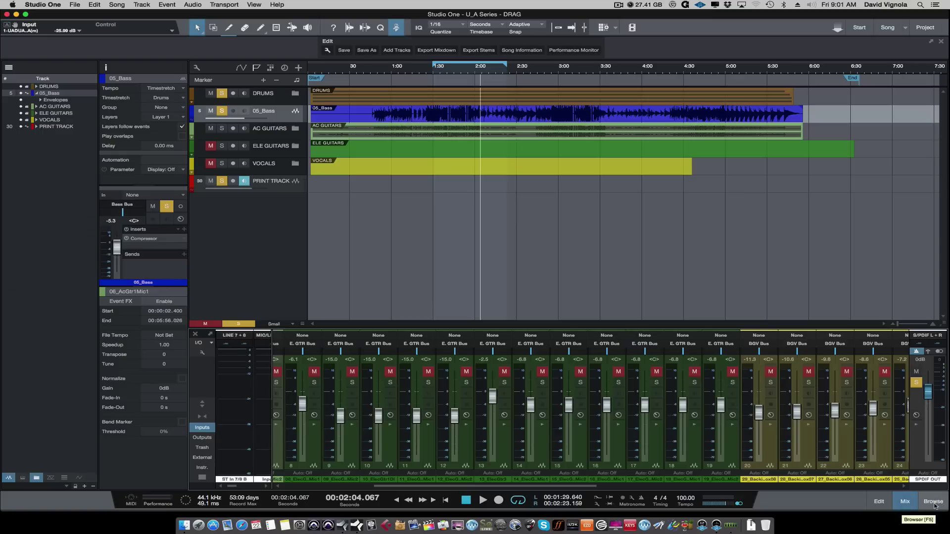
{"action": "left_click", "coordinate": [934, 502]}
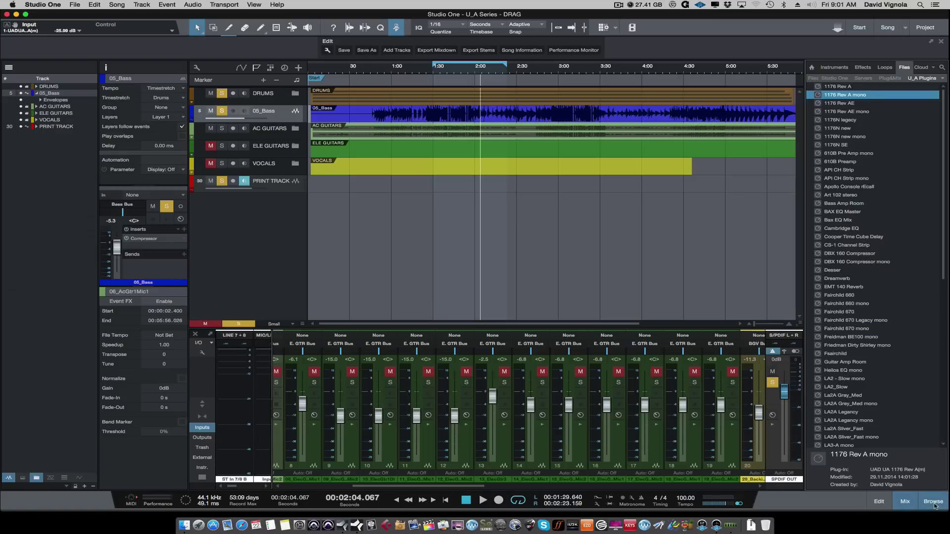
{"action": "left_click", "coordinate": [863, 68]}
{"action": "left_click_drag", "start_coordinate": [808, 289], "coordinate": [753, 287]}
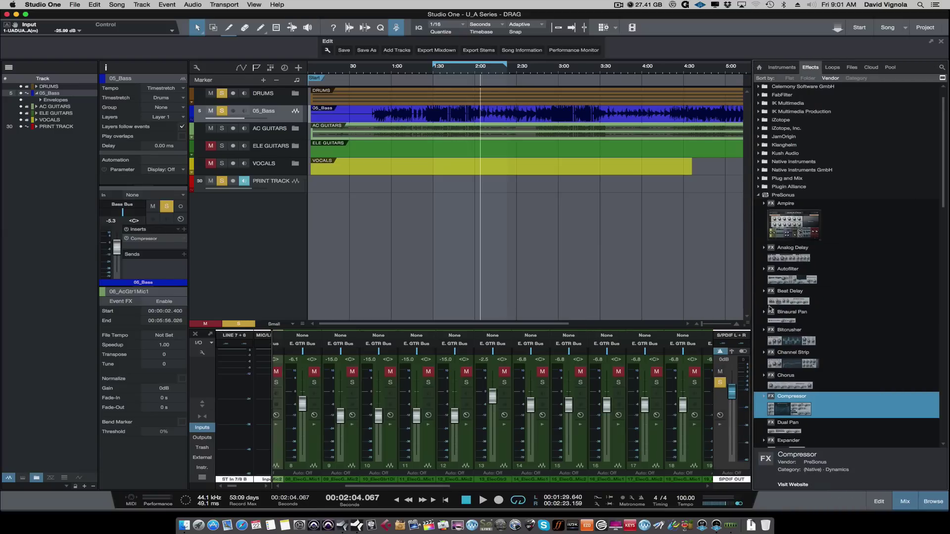
{"action": "left_click", "coordinate": [203, 403]}
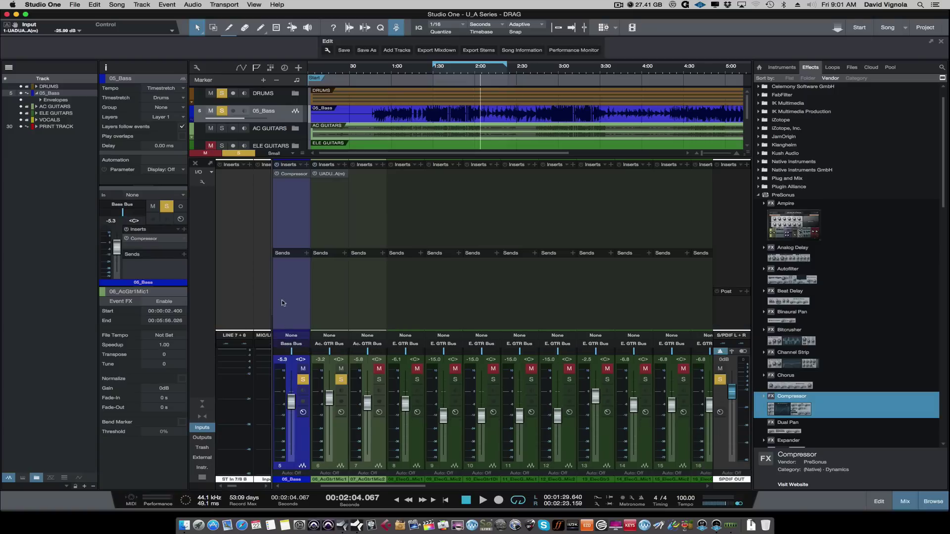
Collapse the PreSonus effects folder and inspect the plug-ins in the Sample Magic folder.
{"action": "left_click", "coordinate": [760, 196]}
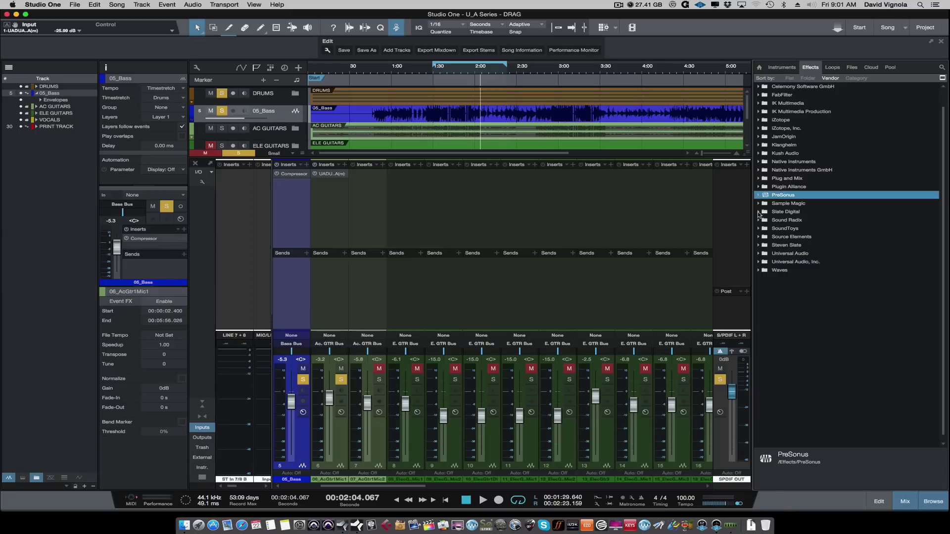
{"action": "left_click", "coordinate": [761, 204]}
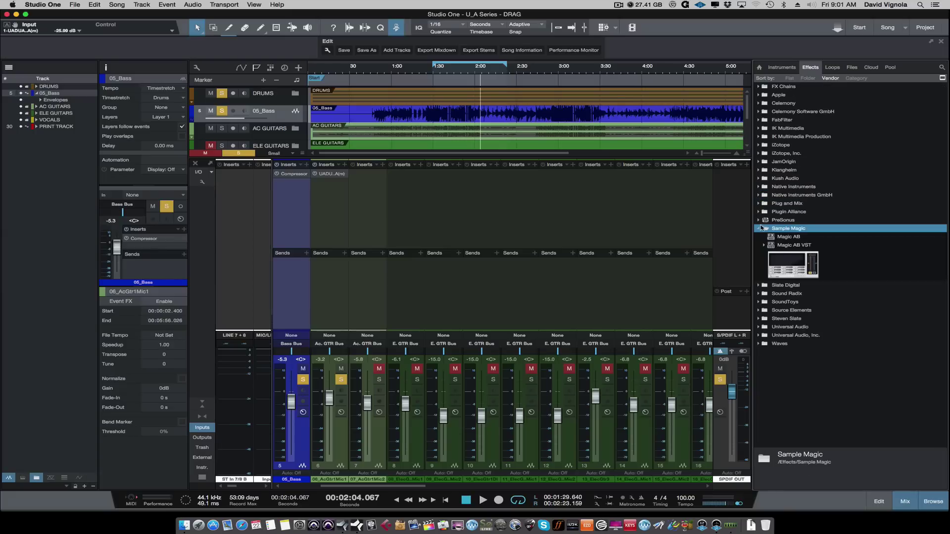
{"action": "left_click", "coordinate": [760, 229]}
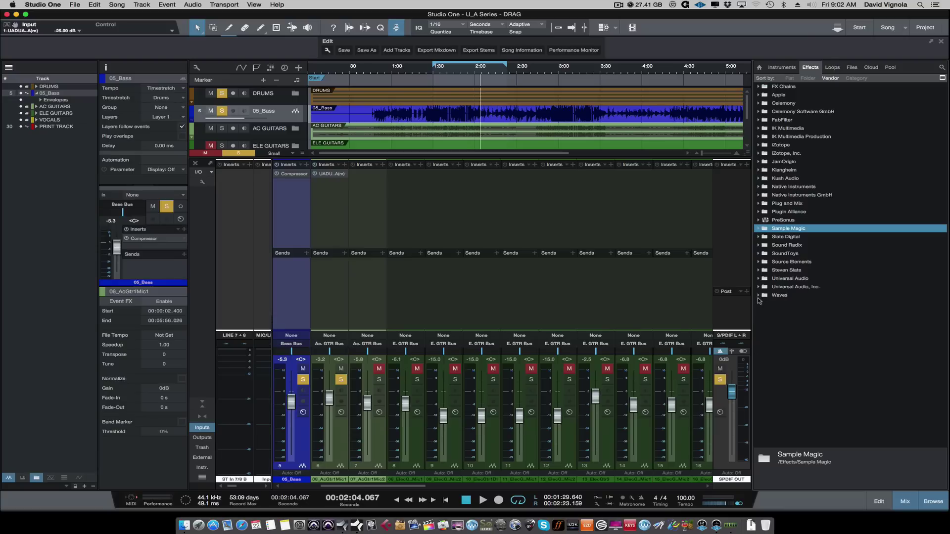
Insert the Waves C1 comp Stereo plug-in on electric guitar channel 12.
{"action": "left_click", "coordinate": [758, 295]}
{"action": "left_click", "coordinate": [791, 313]}
{"action": "left_click_drag", "start_coordinate": [790, 315], "coordinate": [558, 204]}
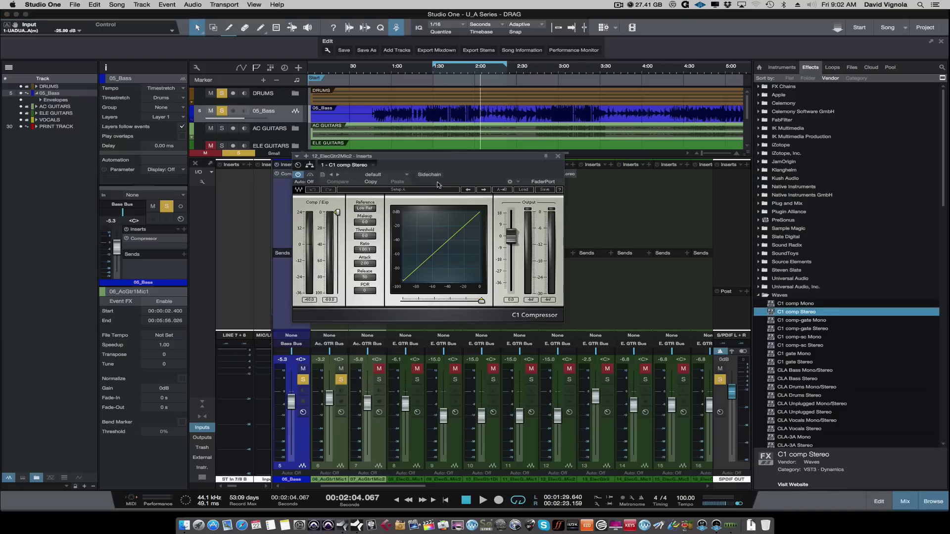
Update the browser thumbnail for the C1 comp Stereo plug-in and close the plug-in's window.
{"action": "left_click", "coordinate": [374, 165]}
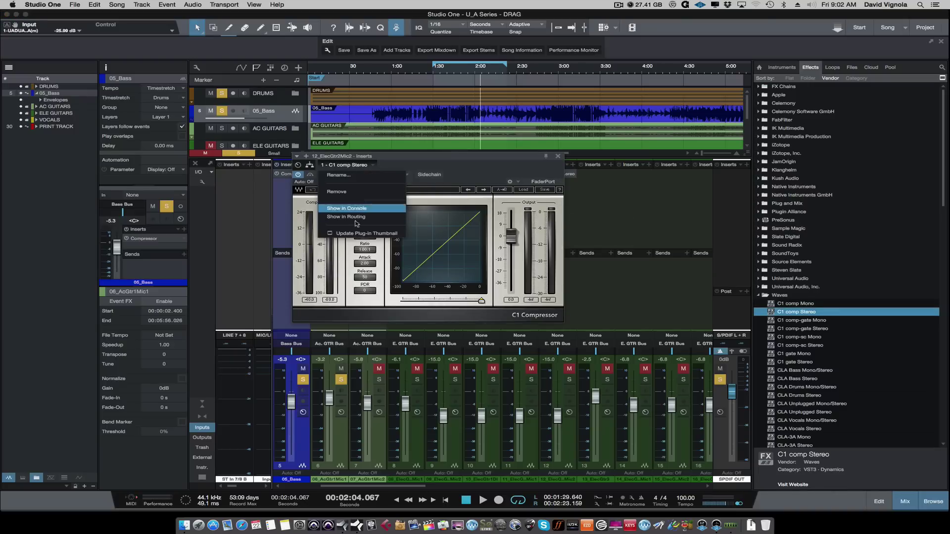
{"action": "left_click", "coordinate": [352, 234]}
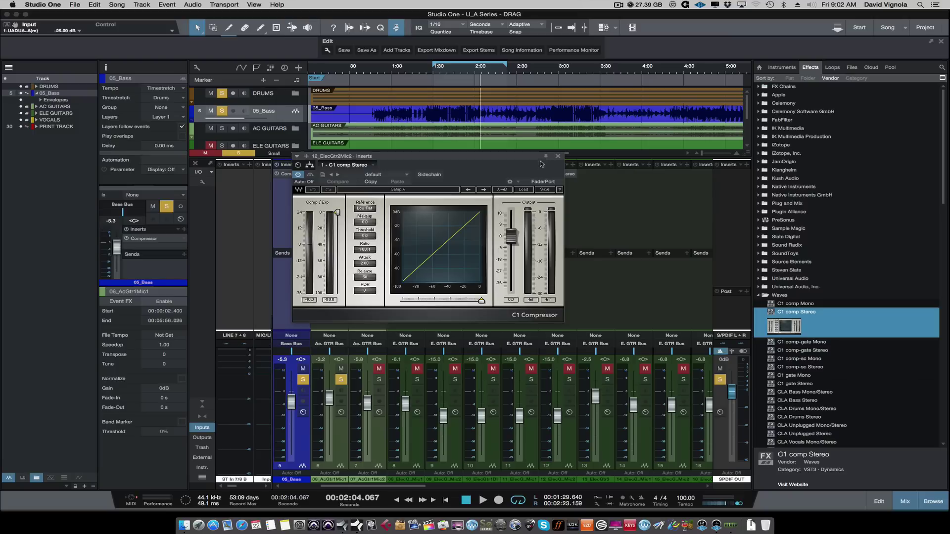
{"action": "left_click", "coordinate": [558, 156]}
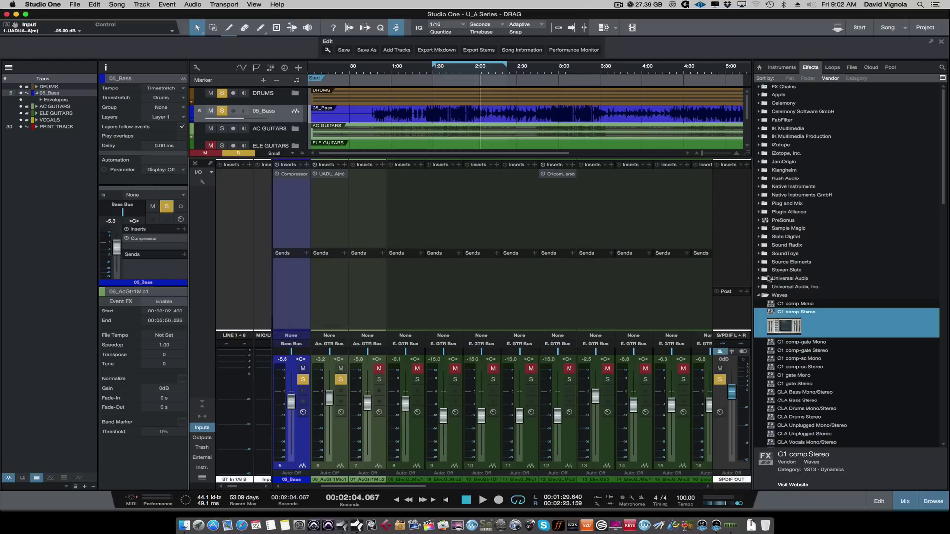
Collapse the Waves folder and examine the plug-in thumbnails in the Universal Audio, Inc. and PreSonus effects folders.
{"action": "left_click", "coordinate": [762, 295]}
{"action": "left_click", "coordinate": [760, 287]}
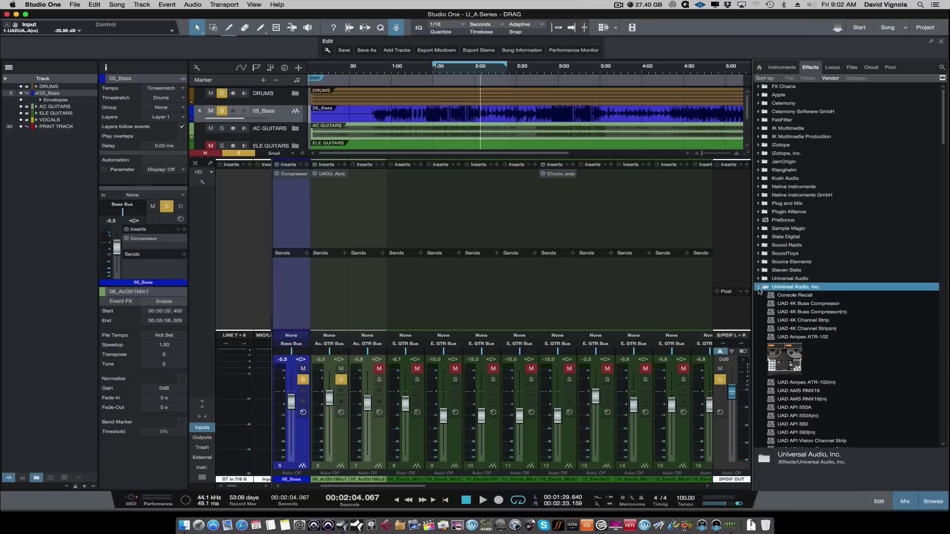
{"action": "scroll", "coordinate": [799, 310], "scroll_direction": "down", "scroll_amount": 5}
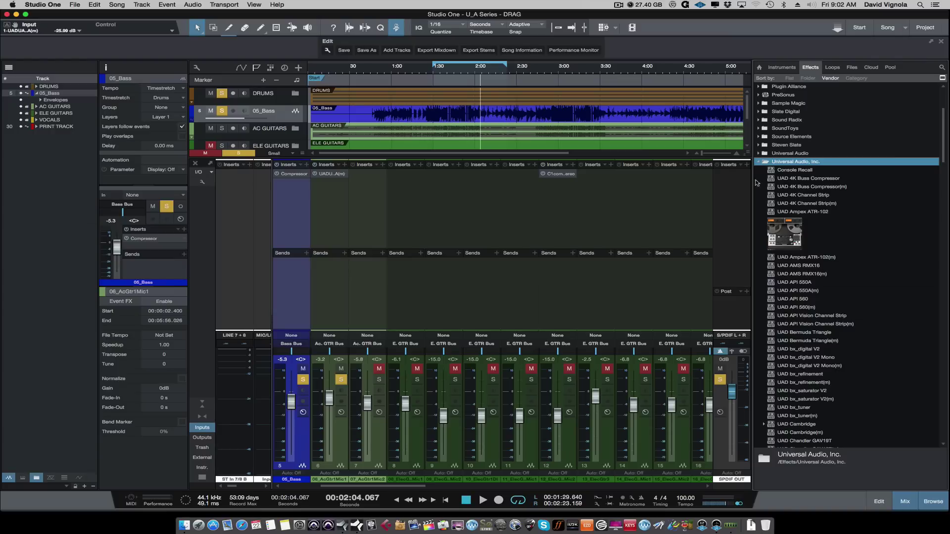
{"action": "left_click", "coordinate": [759, 162]}
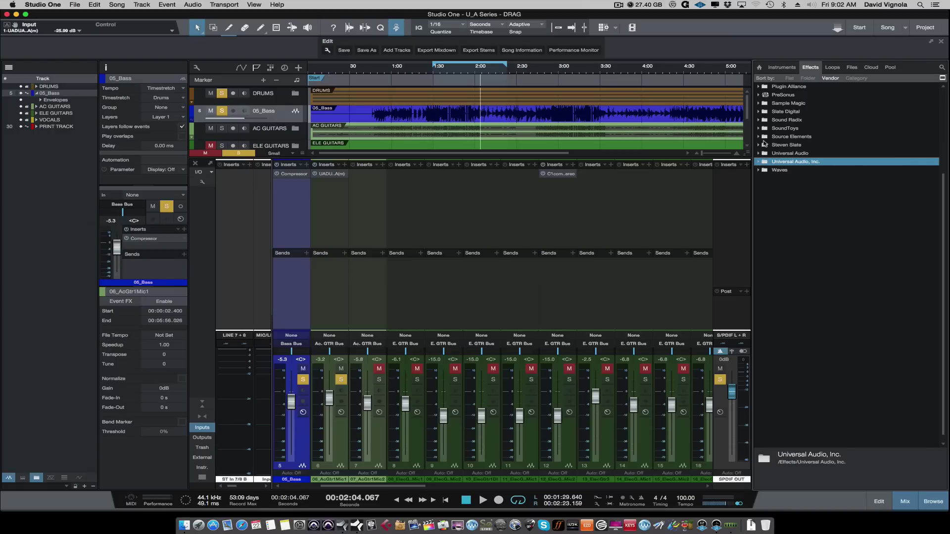
{"action": "left_click", "coordinate": [759, 95]}
{"action": "scroll", "coordinate": [790, 238], "scroll_direction": "down", "scroll_amount": 5}
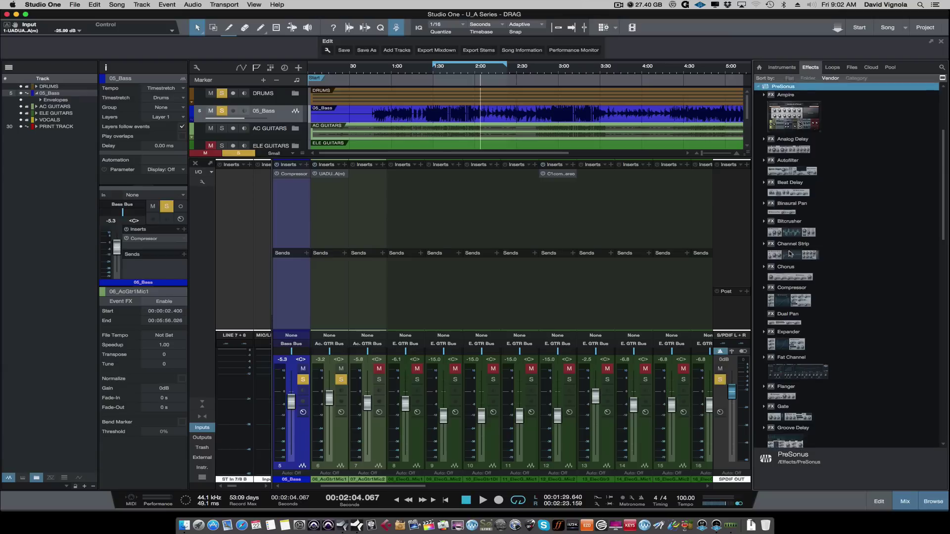
Collapse the PreSonus effects folder and hide the browser.
{"action": "scroll", "coordinate": [790, 254], "scroll_direction": "up", "scroll_amount": 10}
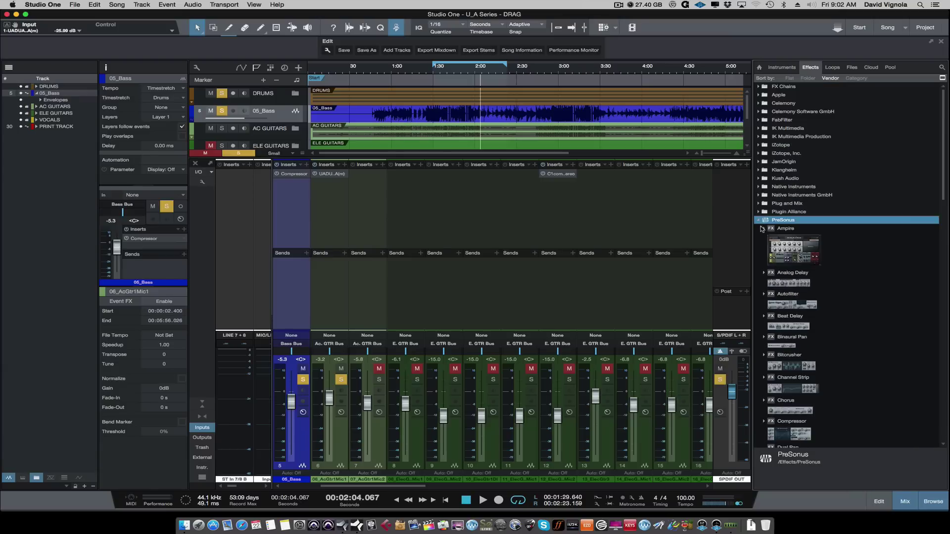
{"action": "left_click", "coordinate": [759, 220]}
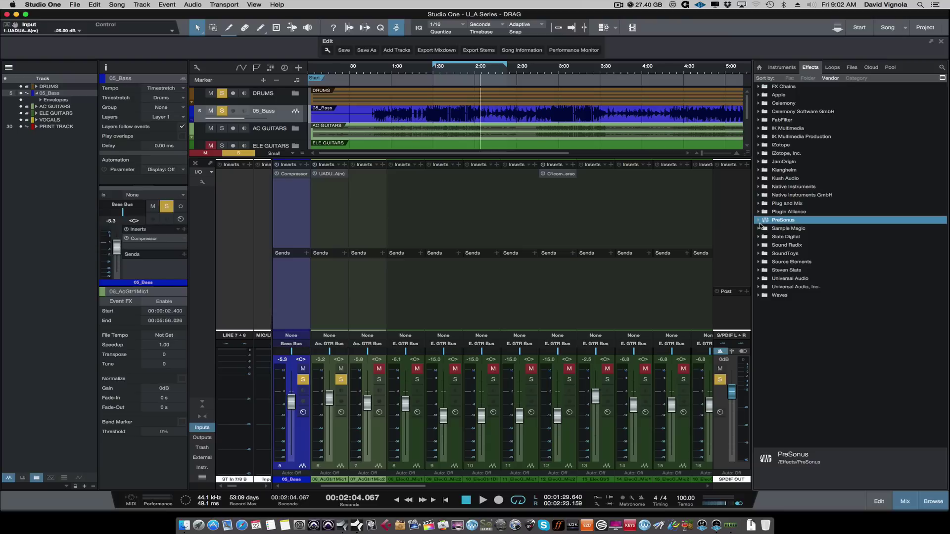
{"action": "left_click", "coordinate": [938, 503]}
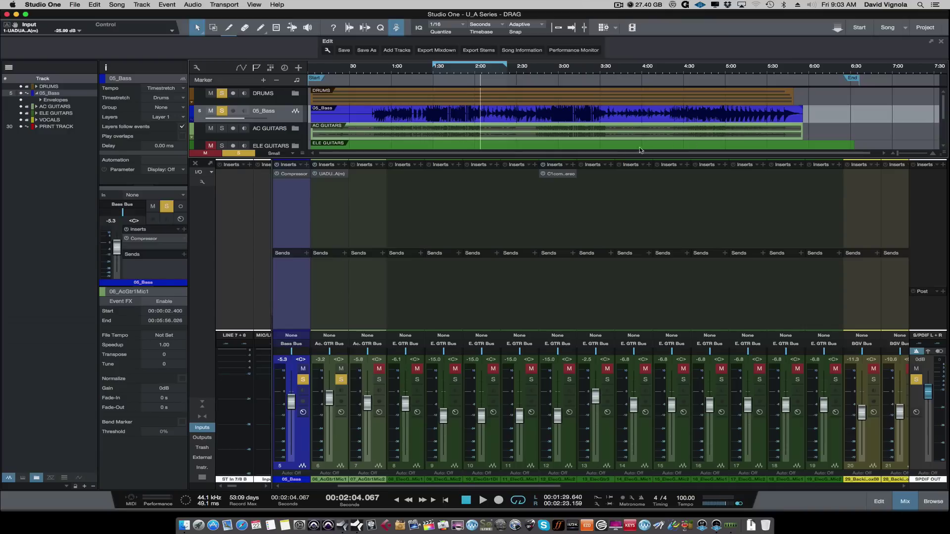
Shorten the console to enlarge the arrangement and move the 05_Bass channel between the two acoustic guitar channels.
{"action": "left_click_drag", "start_coordinate": [616, 159], "coordinate": [615, 258]}
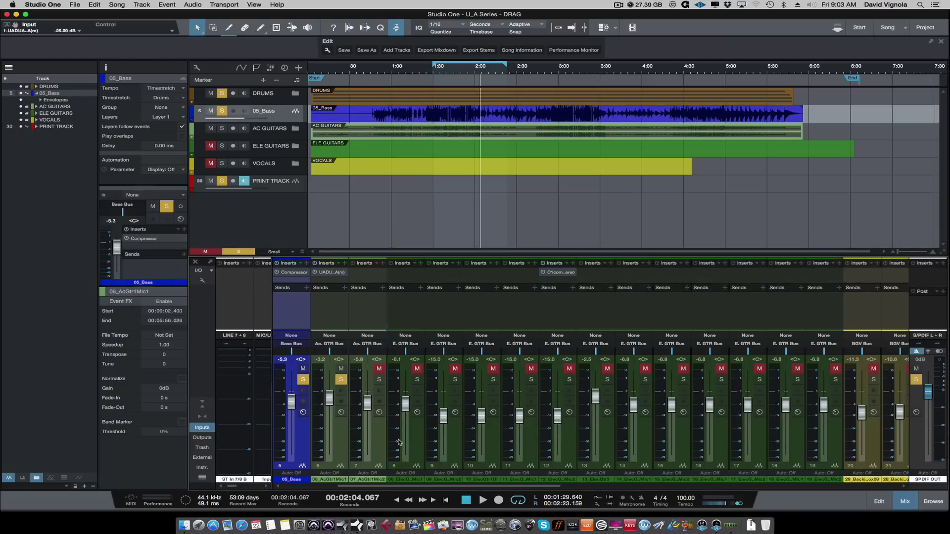
{"action": "left_click_drag", "start_coordinate": [400, 442], "coordinate": [399, 442]}
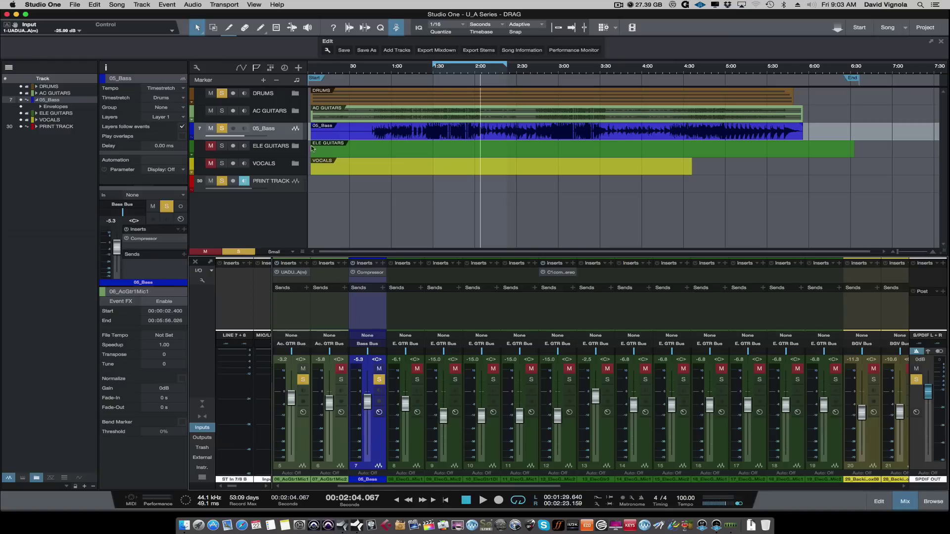
{"action": "left_click_drag", "start_coordinate": [369, 409], "coordinate": [316, 442]}
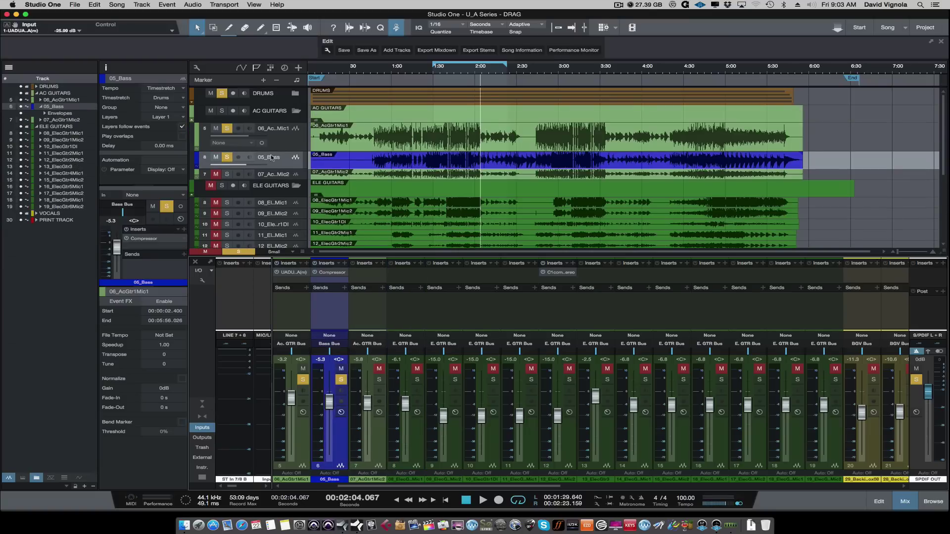
Move the 05_Bass track below 07_AcGtr1Mic2 and collapse the ELE GUITARS and AC GUITARS folders.
{"action": "left_click_drag", "start_coordinate": [291, 168], "coordinate": [294, 191]}
{"action": "left_click", "coordinate": [296, 187]}
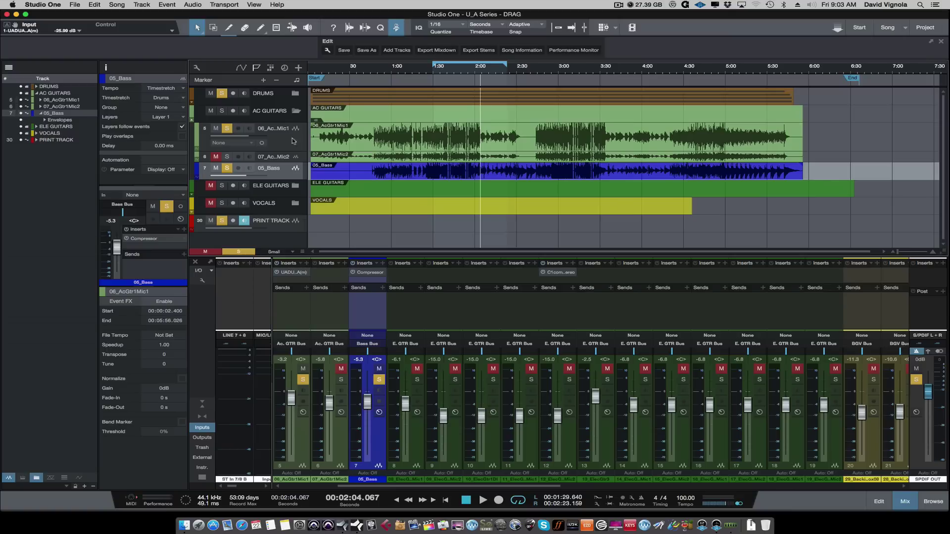
{"action": "left_click", "coordinate": [297, 112]}
Move the collapsed DRUMS folder below VOCALS and check where the drum channels sit in the console.
{"action": "left_click", "coordinate": [296, 93]}
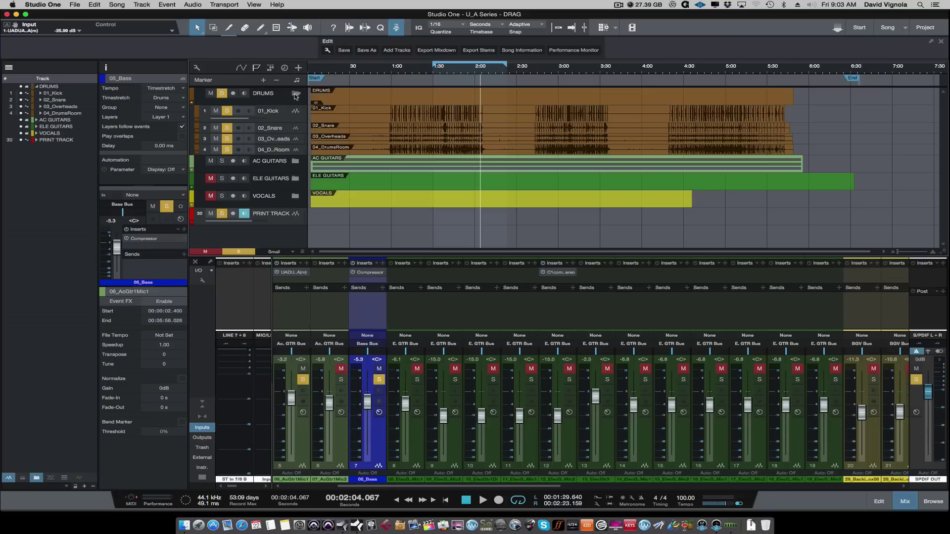
{"action": "left_click", "coordinate": [296, 94]}
{"action": "left_click", "coordinate": [275, 97]}
{"action": "left_click_drag", "start_coordinate": [276, 160], "coordinate": [277, 158]}
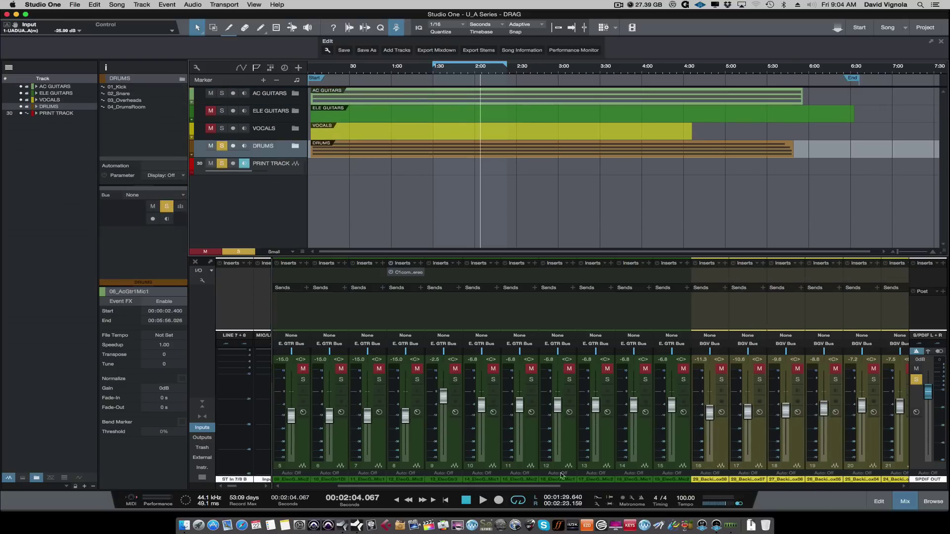
{"action": "left_click_drag", "start_coordinate": [555, 486], "coordinate": [731, 492]}
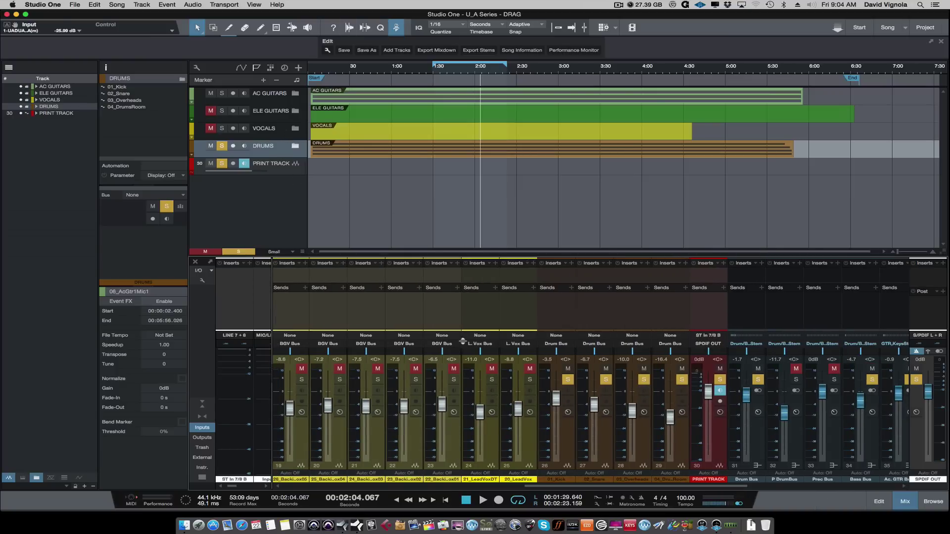
{"action": "left_click", "coordinate": [570, 457]}
{"action": "left_click", "coordinate": [680, 456]}
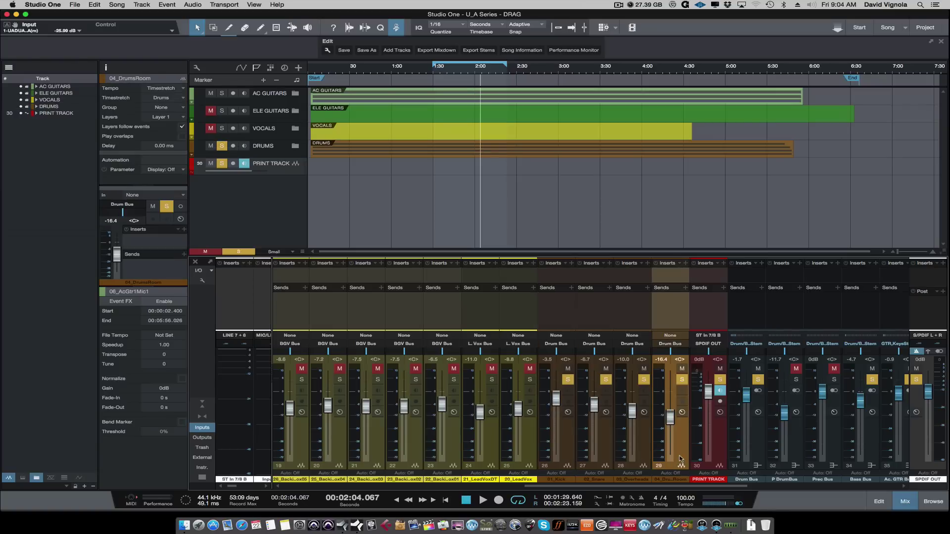
Move the DRUMS folder back above AC GUITARS and check the drum channels at the start of the console.
{"action": "left_click", "coordinate": [279, 153]}
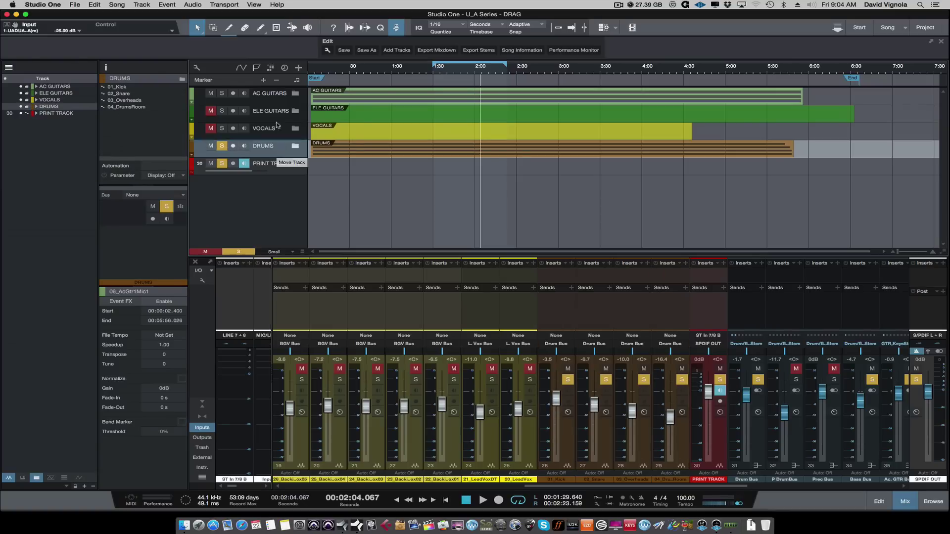
{"action": "left_click_drag", "start_coordinate": [277, 90], "coordinate": [277, 89]}
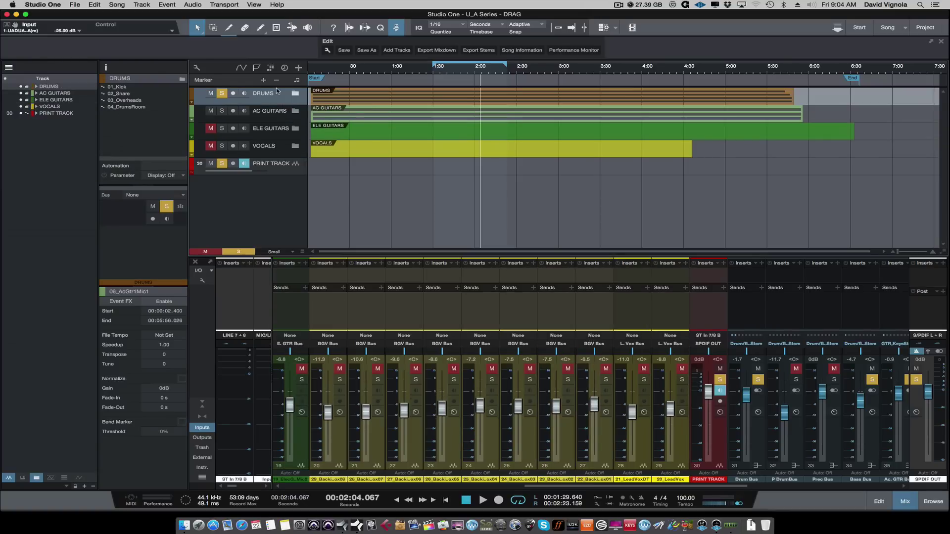
{"action": "left_click_drag", "start_coordinate": [565, 487], "coordinate": [324, 488]}
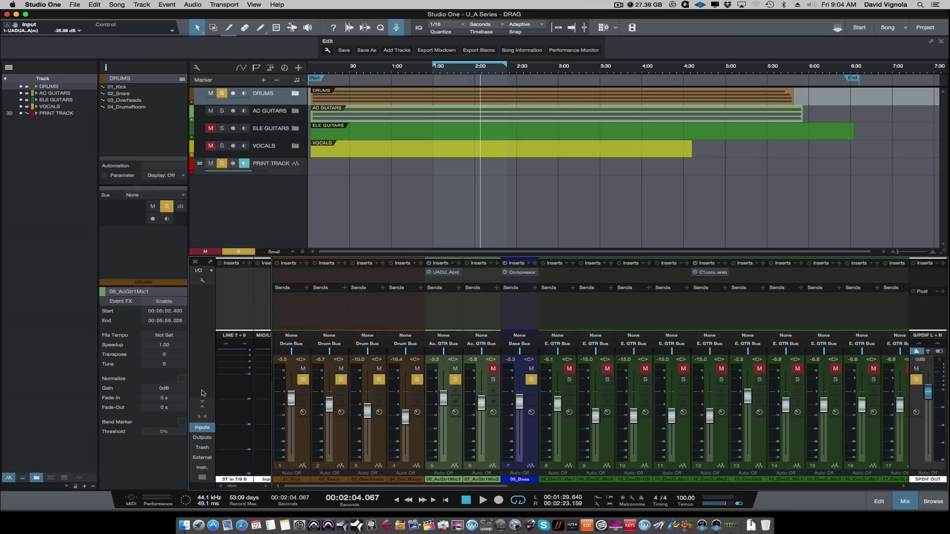
Give the arrangement slightly more height, then expand the ELE GUITARS folder to view its tracks and collapse it.
{"action": "left_click_drag", "start_coordinate": [556, 257], "coordinate": [557, 273]}
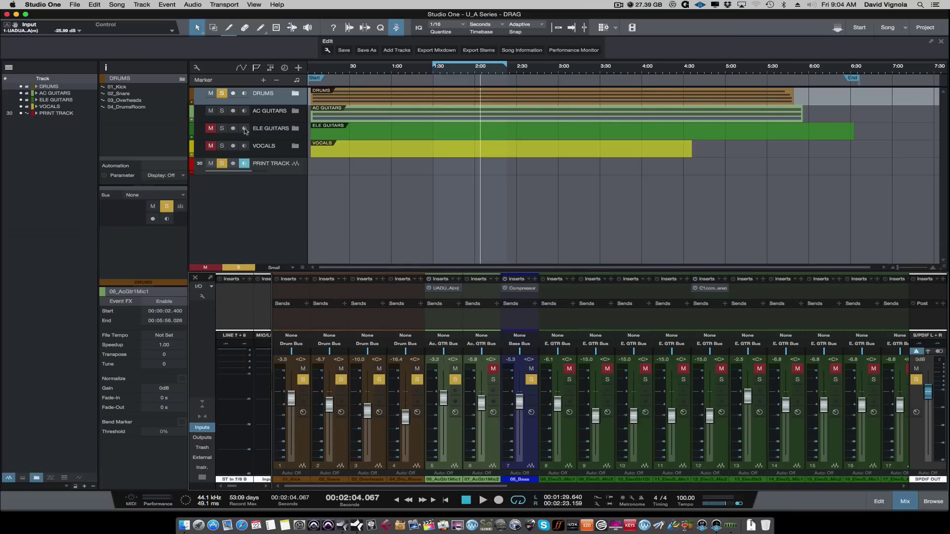
{"action": "left_click", "coordinate": [297, 129]}
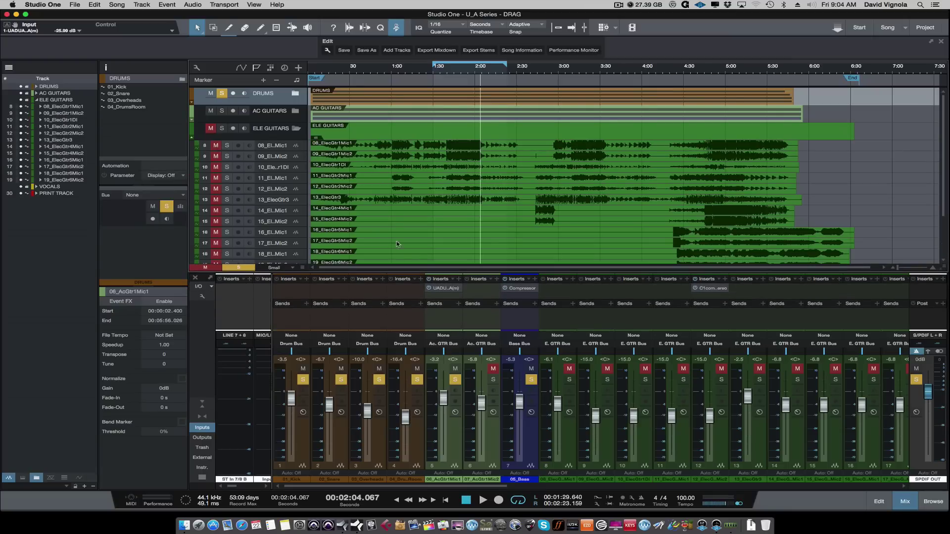
{"action": "left_click", "coordinate": [295, 129]}
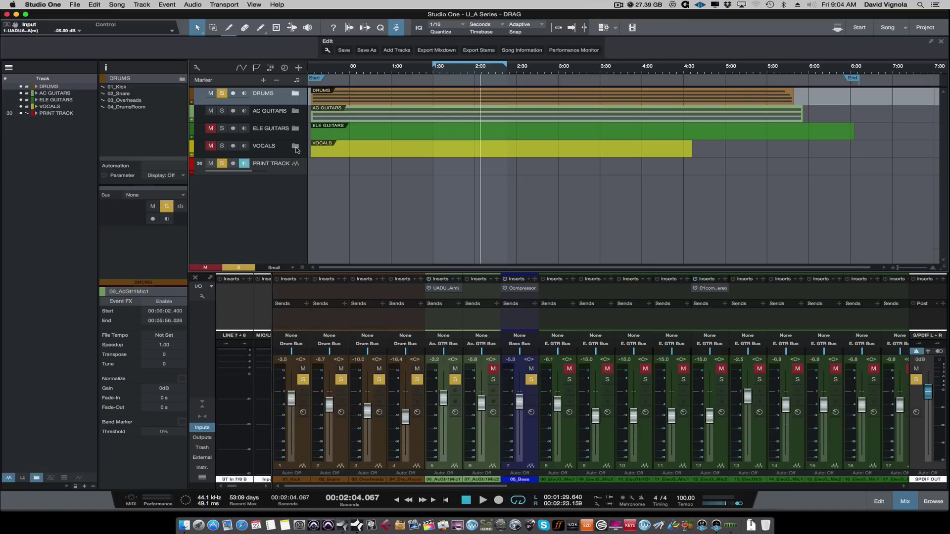
Expand the DRUMS folder and enlarge the 01_Kick track to show its waveform in more detail.
{"action": "left_click", "coordinate": [296, 94]}
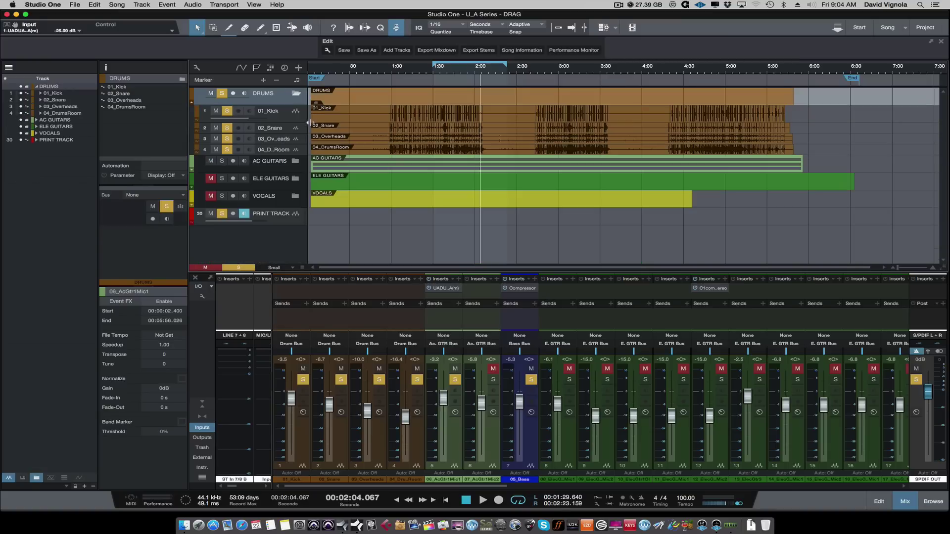
{"action": "left_click_drag", "start_coordinate": [302, 121], "coordinate": [303, 184]}
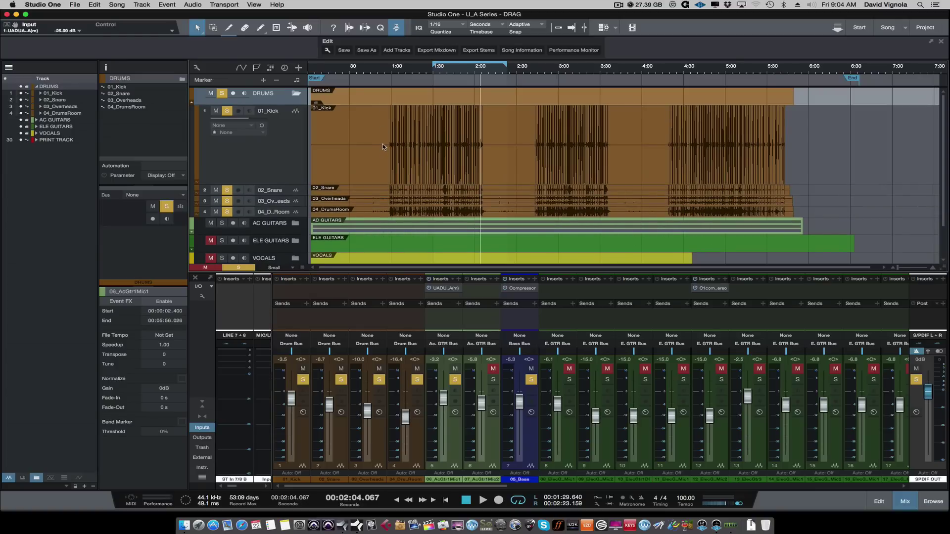
{"action": "key", "text": "e"}
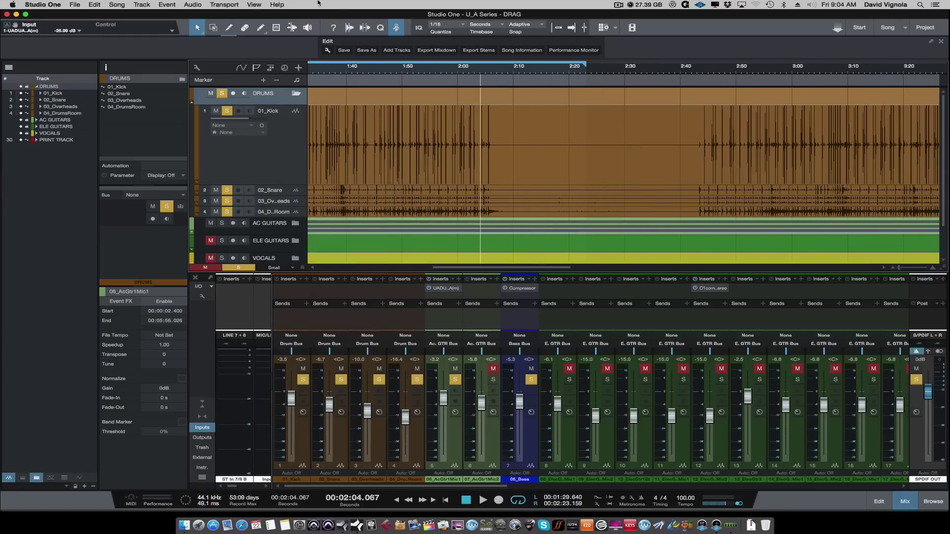
Set the Split Tool as the alternative tool for the Arrow Tool.
{"action": "left_click", "coordinate": [200, 35]}
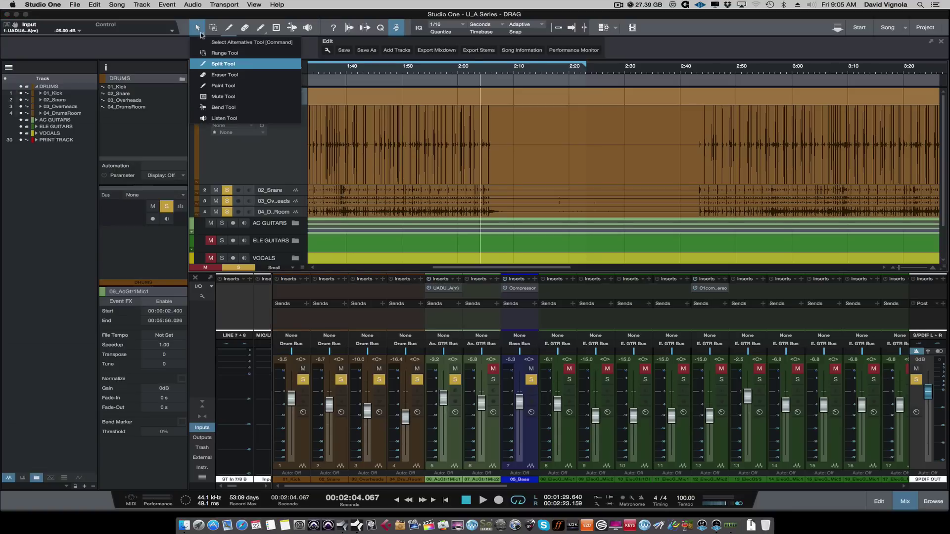
{"action": "left_click", "coordinate": [212, 69]}
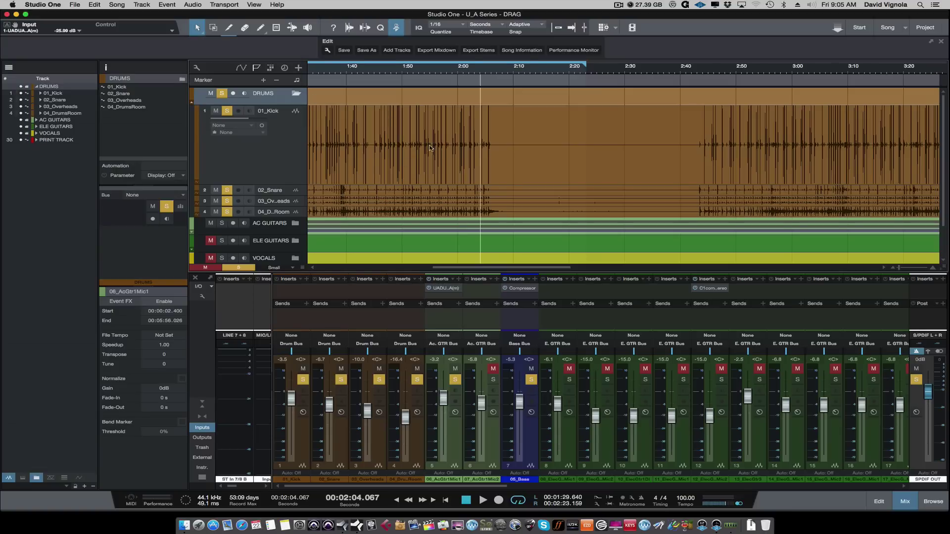
{"action": "left_click", "coordinate": [446, 154]}
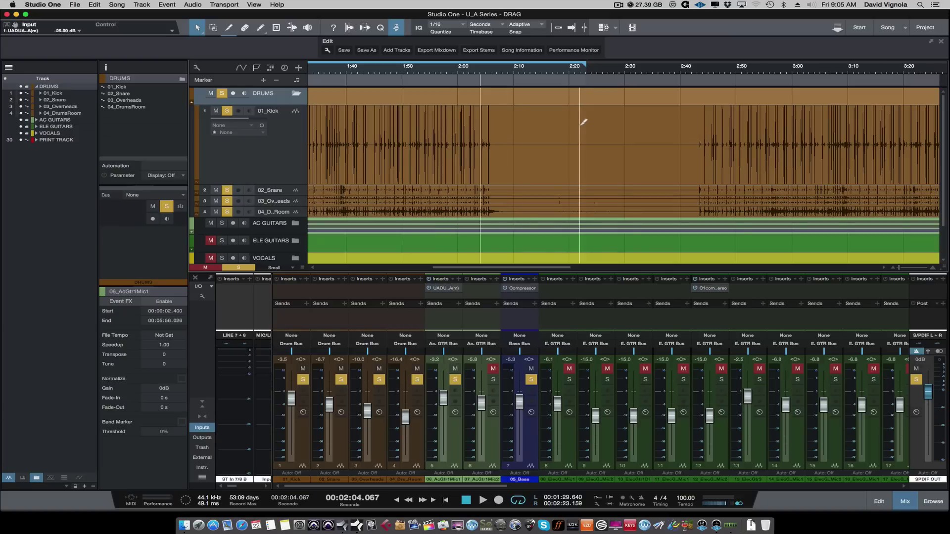
Split the 01_Kick event at about 2:15, 2:23 and 2:31 using the alternative tool, and undo all three splits.
{"action": "left_click", "coordinate": [539, 124], "text": "alt"}
{"action": "left_click", "coordinate": [587, 124], "text": "alt"}
{"action": "left_click", "coordinate": [634, 127], "text": "alt"}
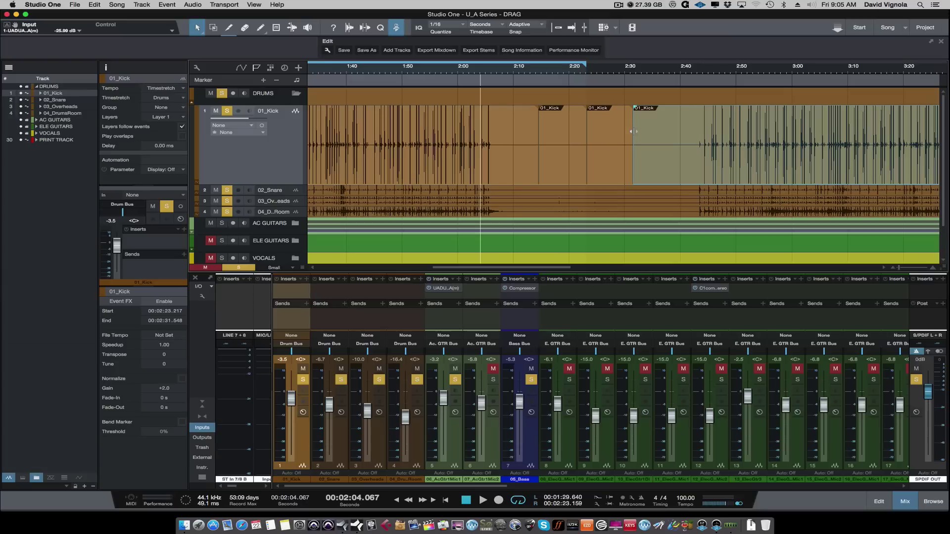
{"action": "key", "text": "super+z"}
{"action": "key", "text": "super+z"}
{"action": "key", "text": "super+z"}
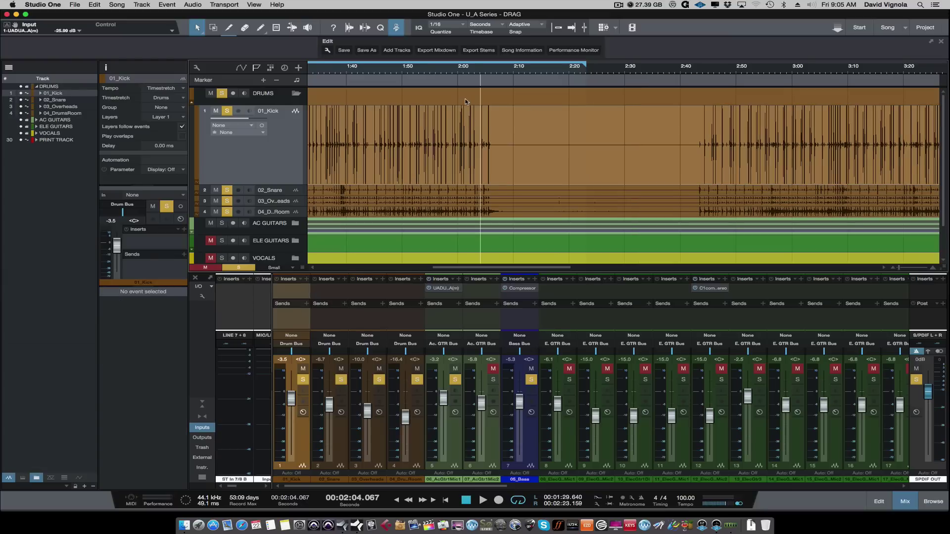
Set the Eraser Tool as the alternative tool, erase the 01_Kick event with it, and undo the deletion.
{"action": "left_click", "coordinate": [202, 35]}
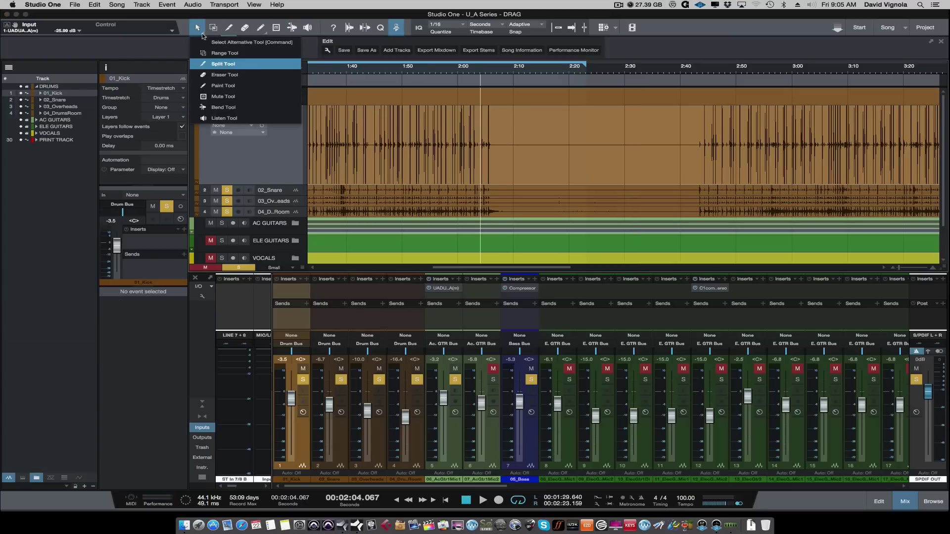
{"action": "left_click", "coordinate": [218, 74]}
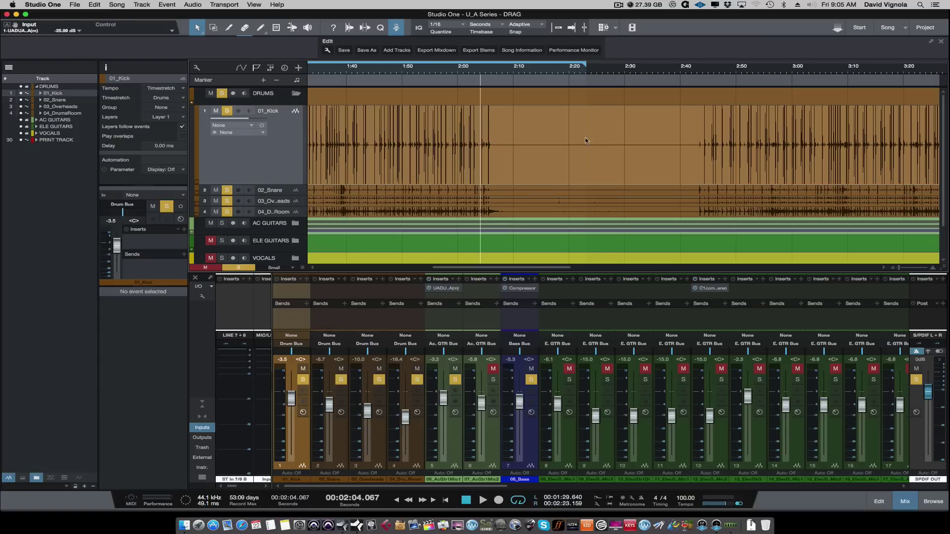
{"action": "left_click", "coordinate": [557, 139]}
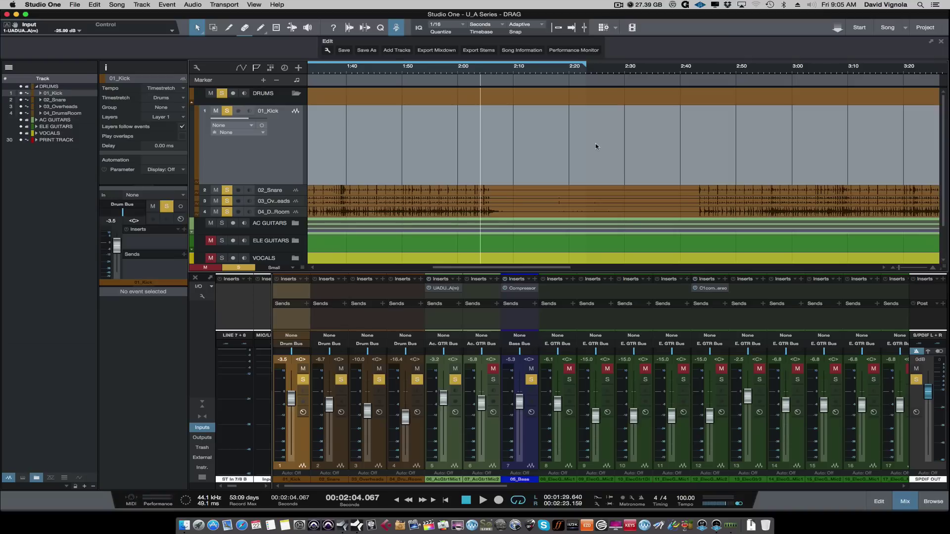
{"action": "key", "text": "super+z"}
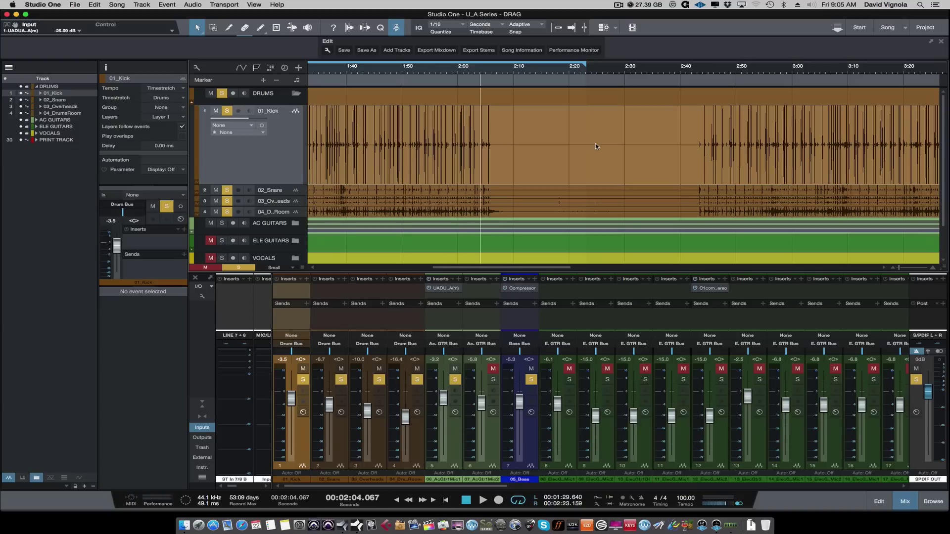
Change the Arrow Tool's alternative tool back to the Split Tool.
{"action": "left_click", "coordinate": [213, 27]}
{"action": "left_click", "coordinate": [201, 33]}
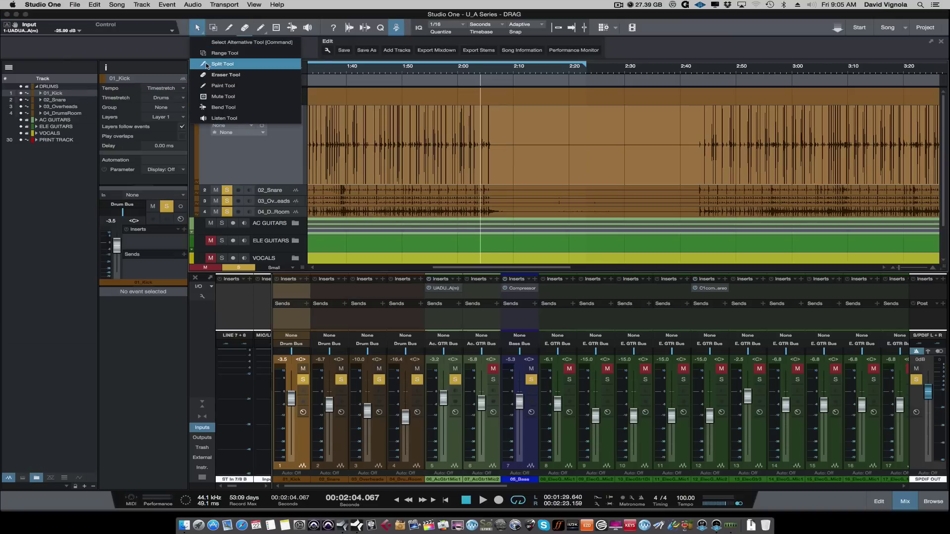
{"action": "left_click", "coordinate": [207, 65]}
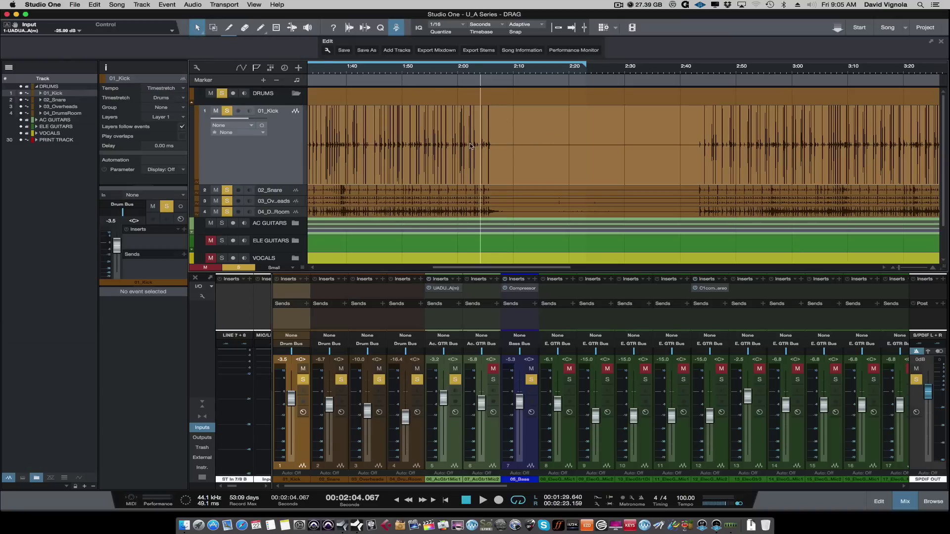
Collapse the DRUMS folder and increase the console's height to show more insert and send space.
{"action": "left_click", "coordinate": [295, 93]}
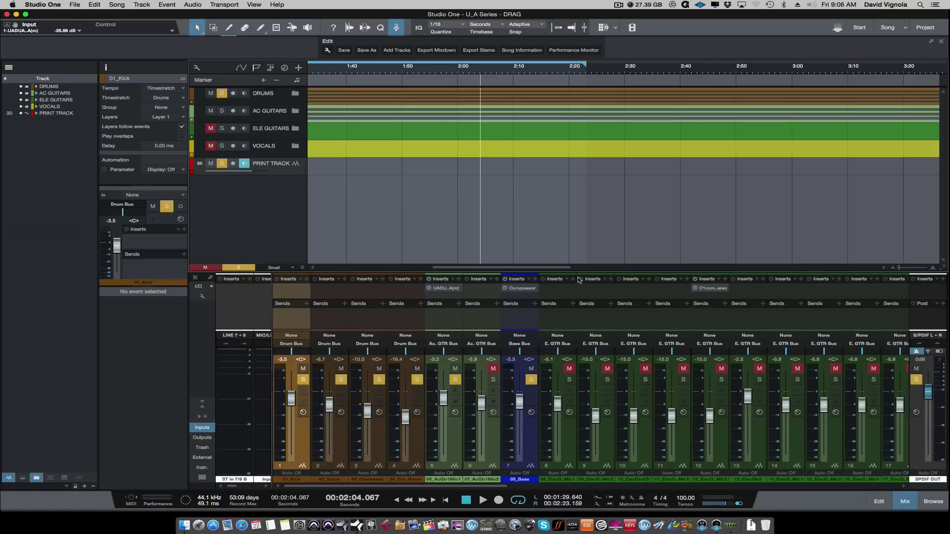
{"action": "left_click_drag", "start_coordinate": [576, 273], "coordinate": [576, 151]}
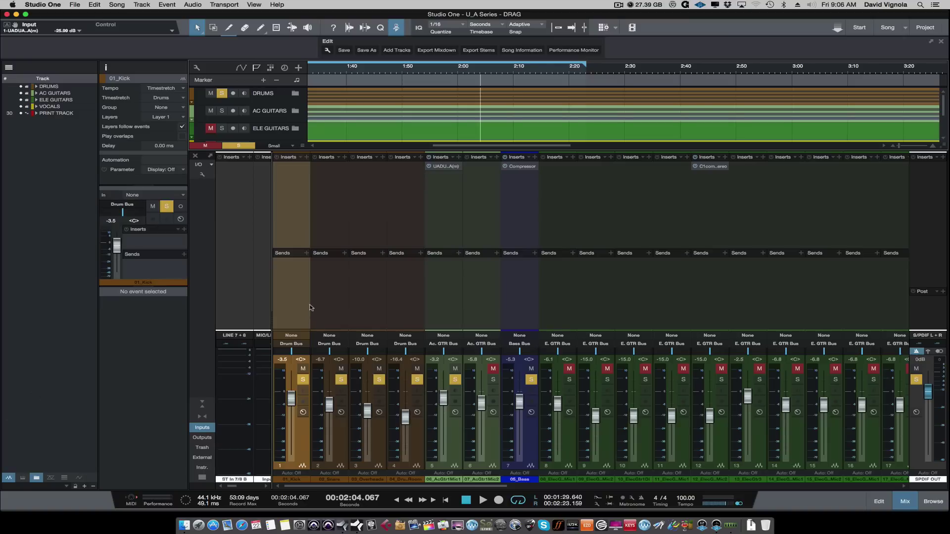
Remove the UAD insert from the 06_AcGtr1Mic1 channel, and view the C1 comp Stereo insert on 12_ElecGtr2Mic2.
{"action": "right_click", "coordinate": [454, 165]}
{"action": "left_click", "coordinate": [472, 294]}
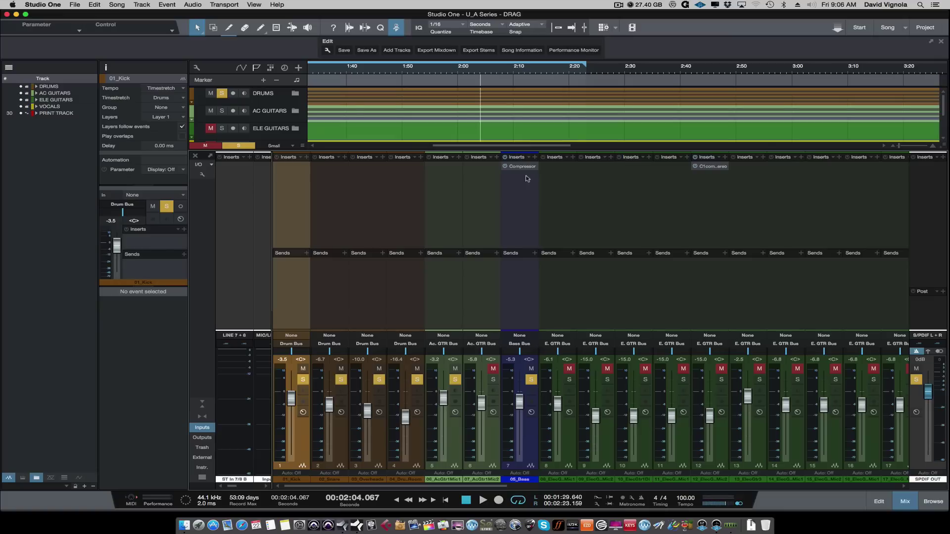
{"action": "left_click", "coordinate": [711, 170]}
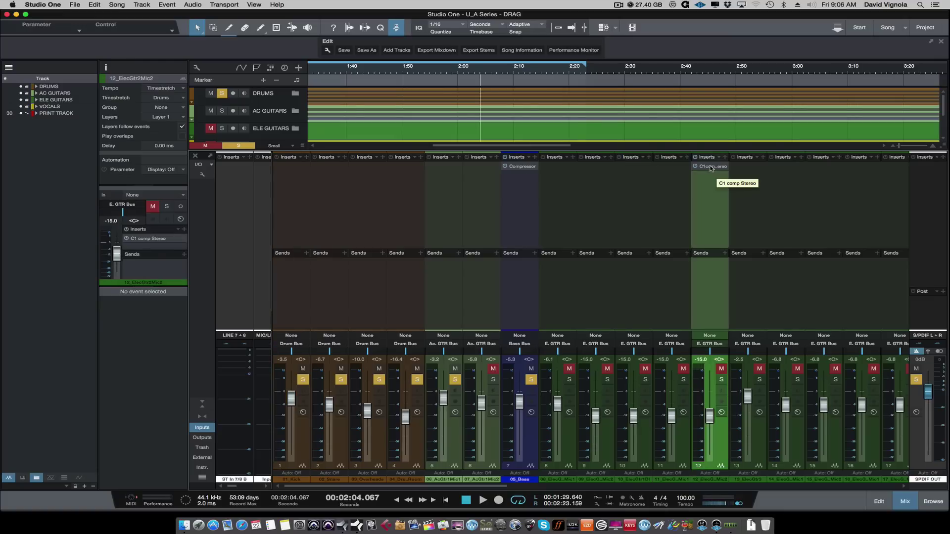
{"action": "left_click", "coordinate": [711, 169]}
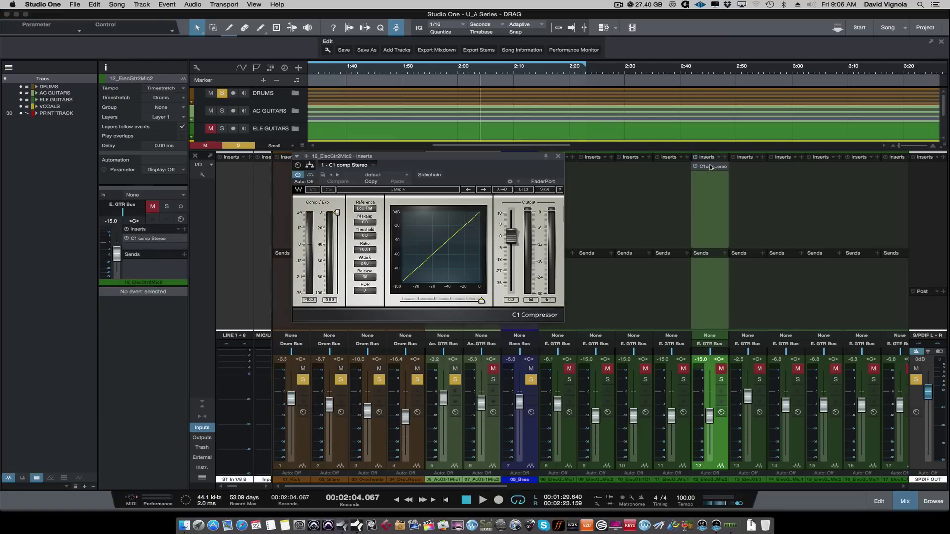
{"action": "left_click", "coordinate": [560, 161]}
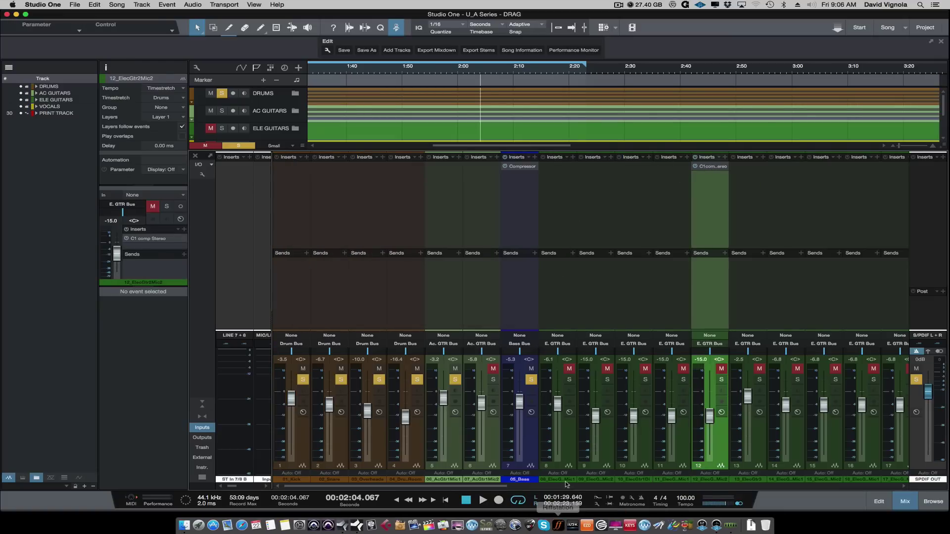
Select console channels 8 to 11 and copy the C1 comp Stereo insert from channel 12 onto all of them.
{"action": "left_click", "coordinate": [569, 460]}
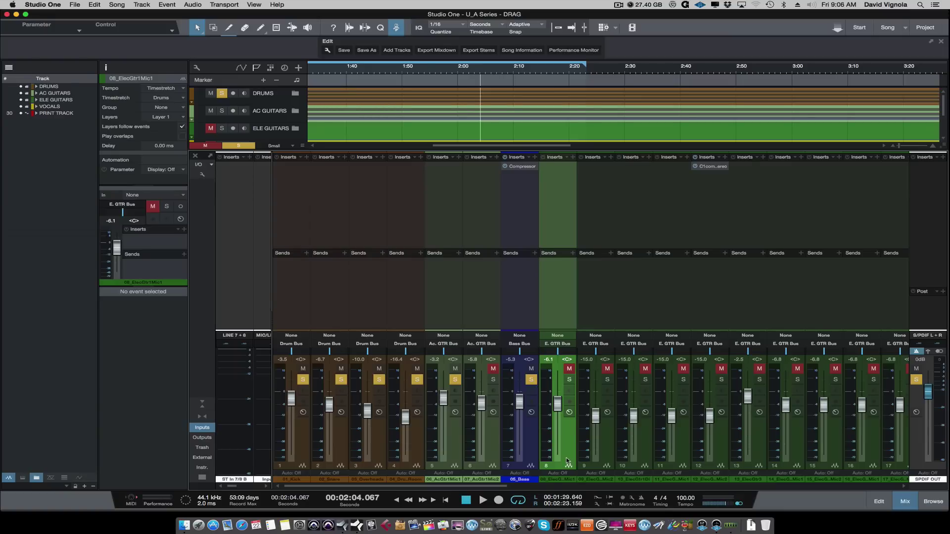
{"action": "left_click", "coordinate": [684, 460], "text": "shift"}
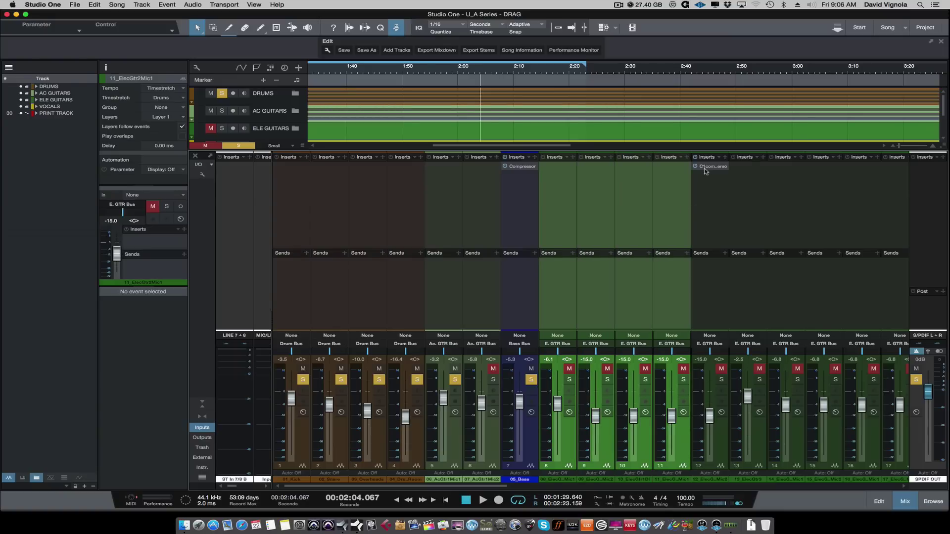
{"action": "left_click_drag", "start_coordinate": [711, 166], "coordinate": [671, 167]}
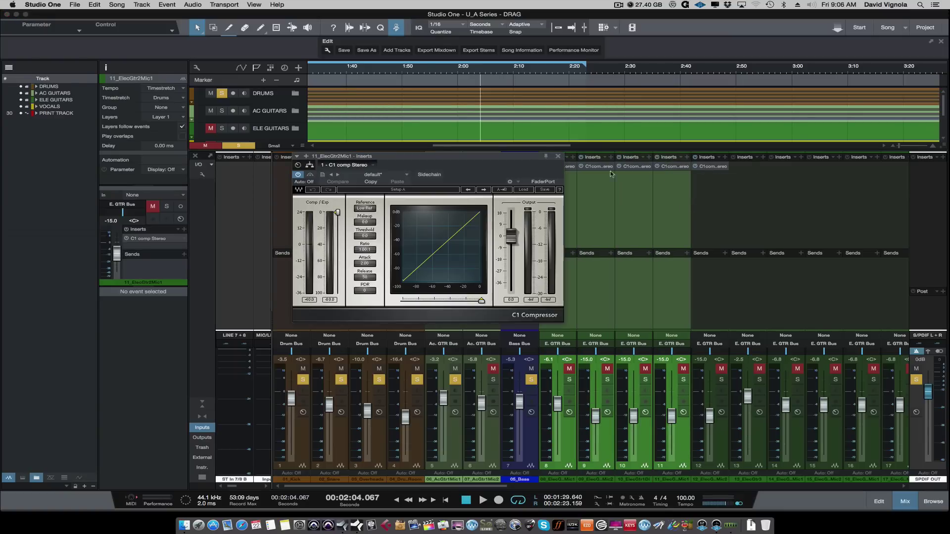
{"action": "left_click", "coordinate": [557, 156]}
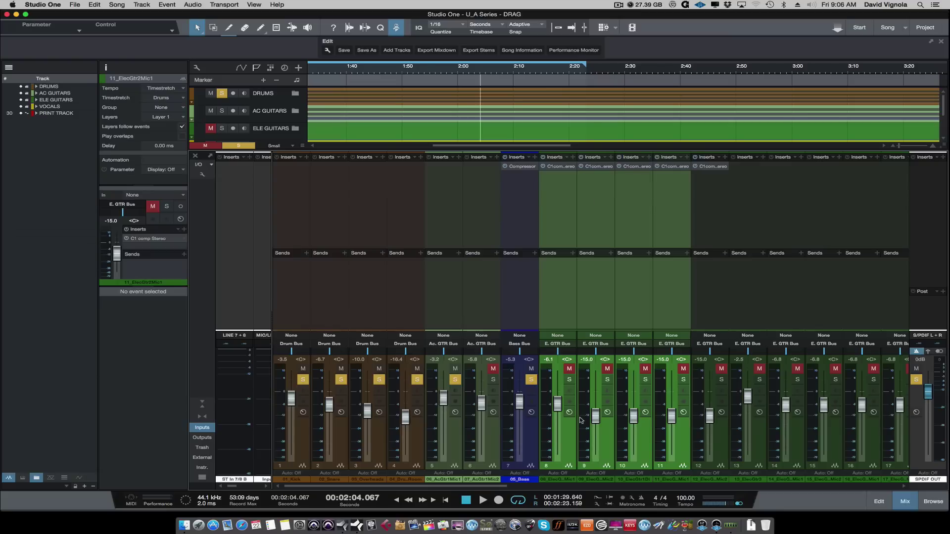
Remove all inserts from the selected electric guitar channels 8 to 11.
{"action": "left_click", "coordinate": [569, 158]}
{"action": "left_click", "coordinate": [576, 298]}
{"action": "left_click", "coordinate": [568, 160]}
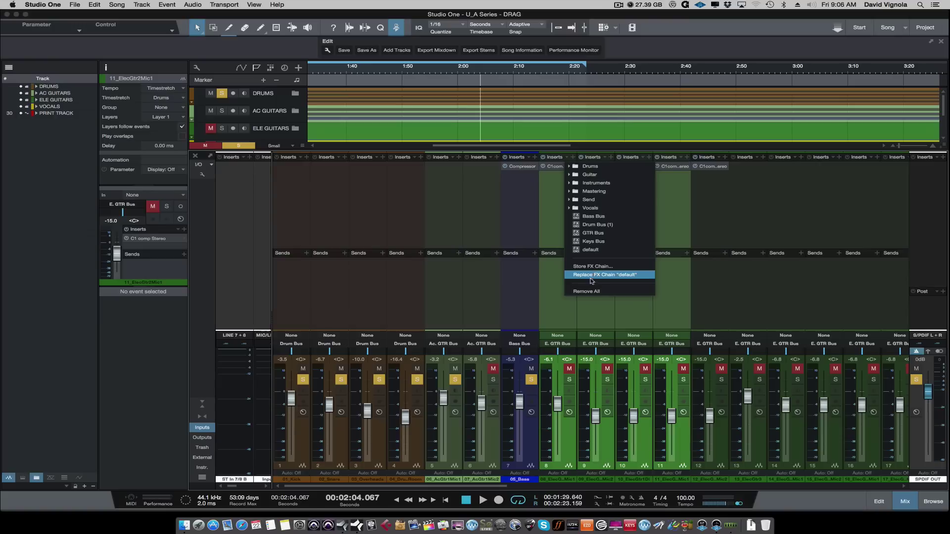
{"action": "left_click", "coordinate": [588, 293]}
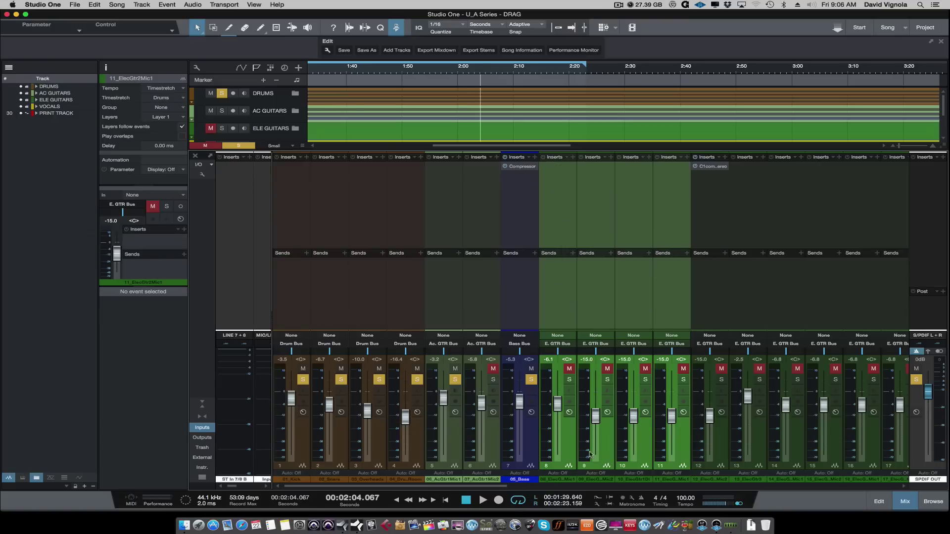
Compare the console's channel selection and colouring with the older Studio One version, and look through the vocal, bus and FX channels.
{"action": "mouse_move", "coordinate": [586, 452]}
{"action": "left_click", "coordinate": [565, 456]}
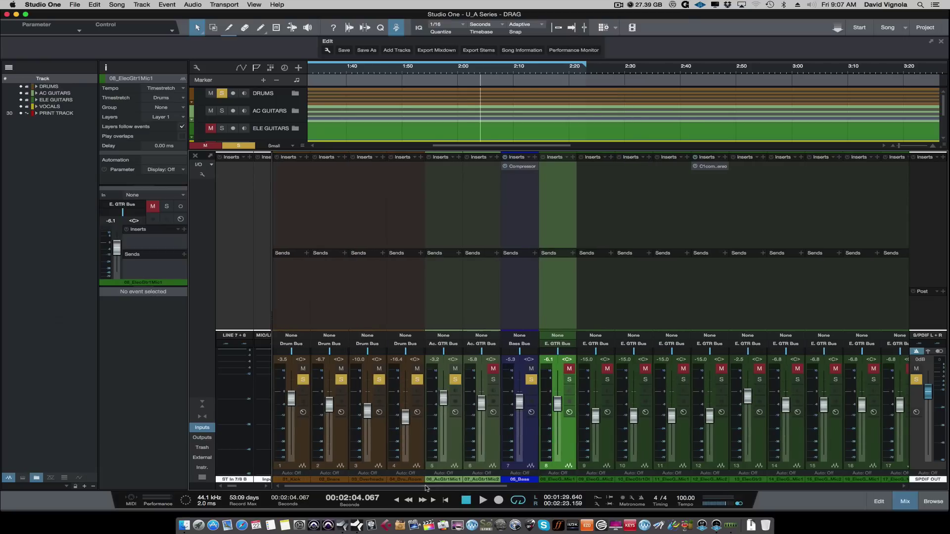
{"action": "left_click", "coordinate": [525, 458]}
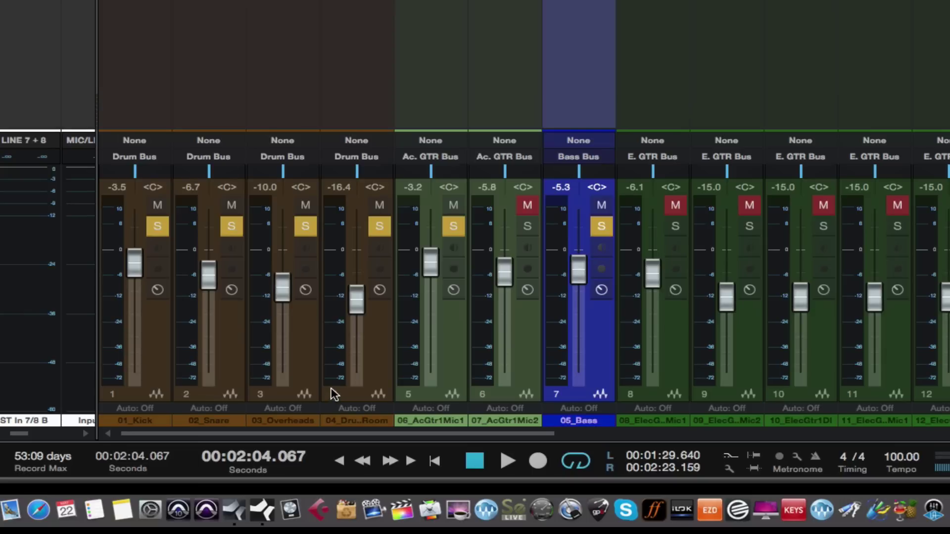
{"action": "key", "text": "super+Tab"}
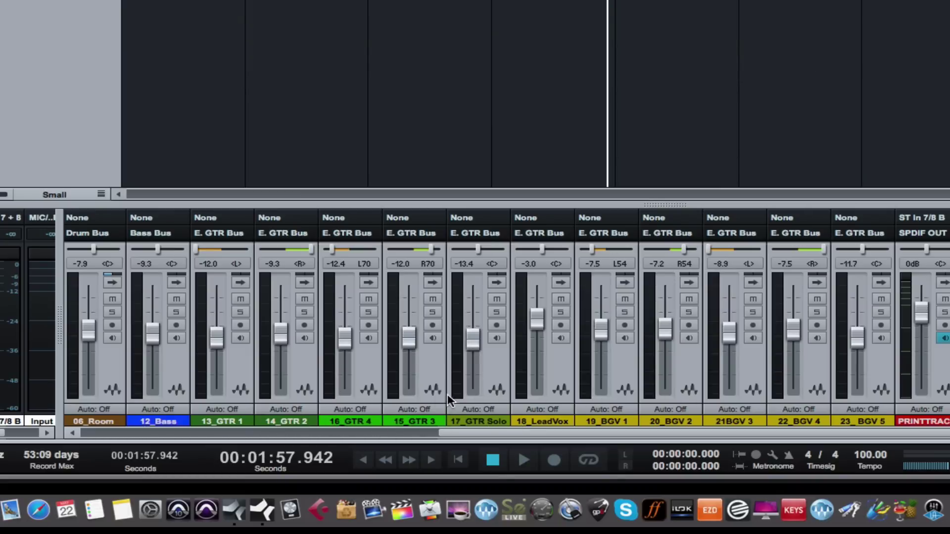
{"action": "key", "text": "super+Tab"}
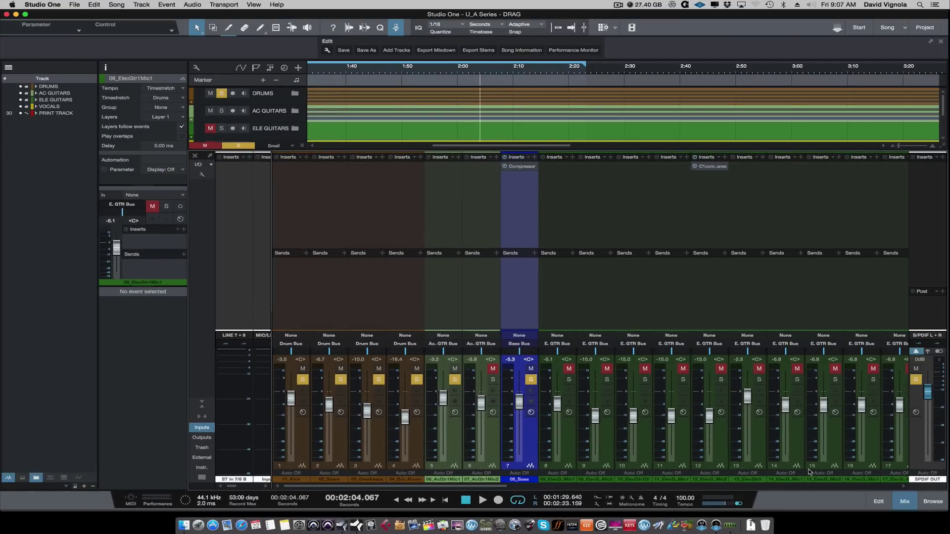
{"action": "left_click_drag", "start_coordinate": [504, 489], "coordinate": [904, 496]}
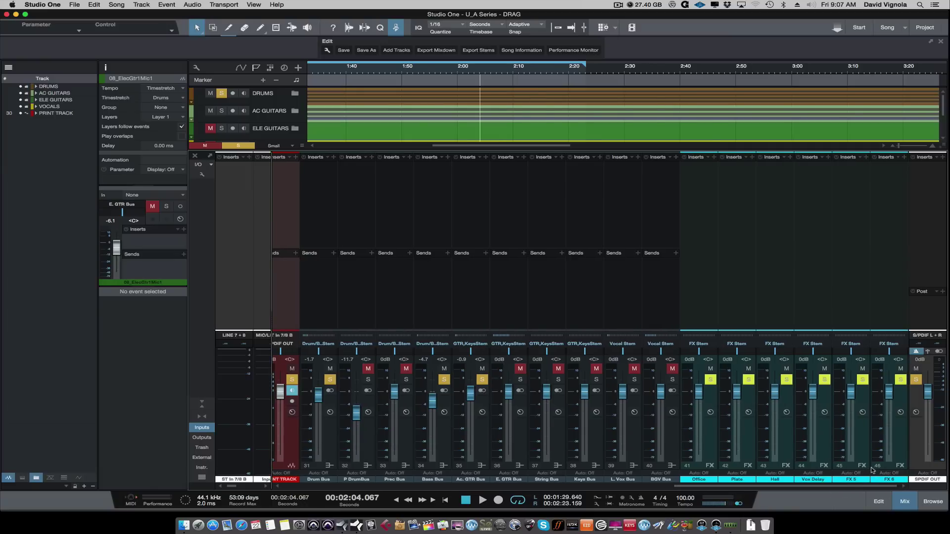
{"action": "left_click_drag", "start_coordinate": [843, 488], "coordinate": [715, 487]}
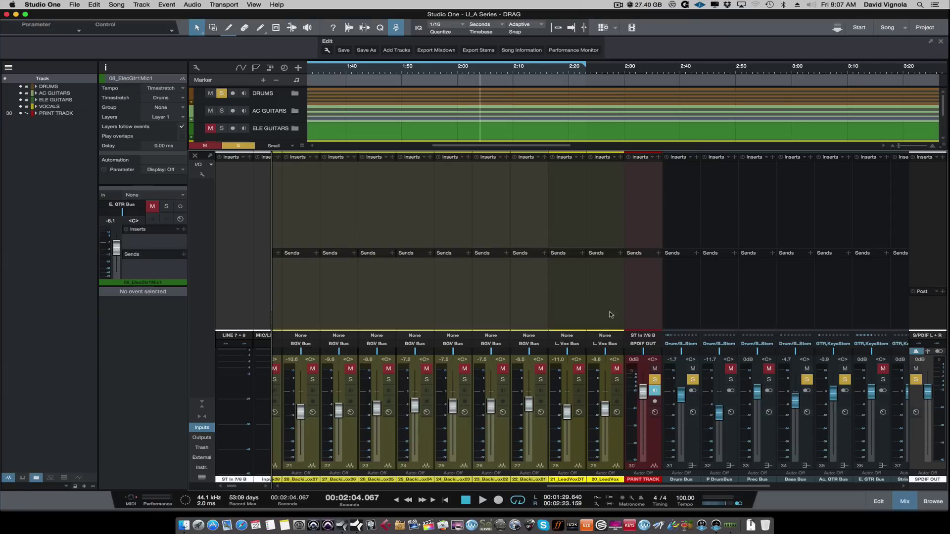
{"action": "left_click_drag", "start_coordinate": [648, 488], "coordinate": [417, 489]}
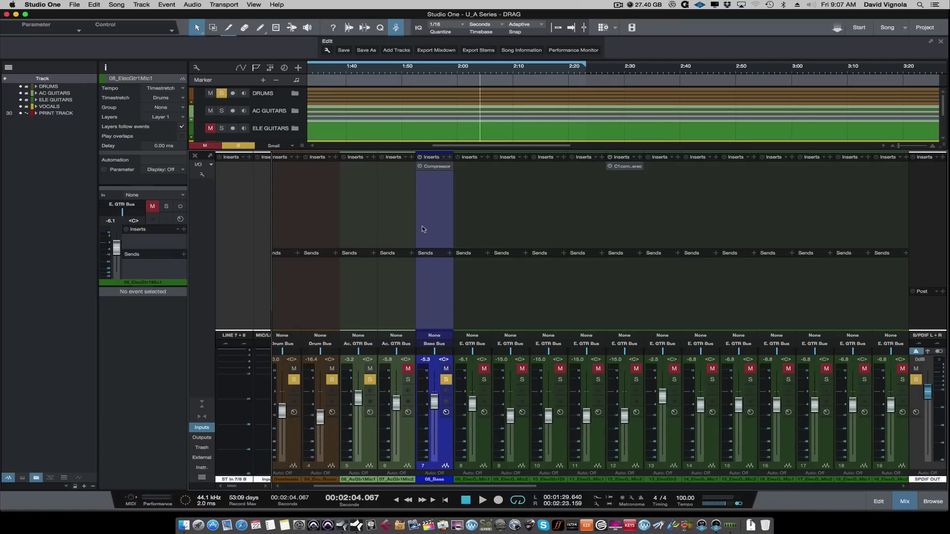
Open the Compressor insert on the 05_Bass channel and examine its settings.
{"action": "left_click", "coordinate": [436, 168]}
{"action": "left_click_drag", "start_coordinate": [470, 130], "coordinate": [472, 162]}
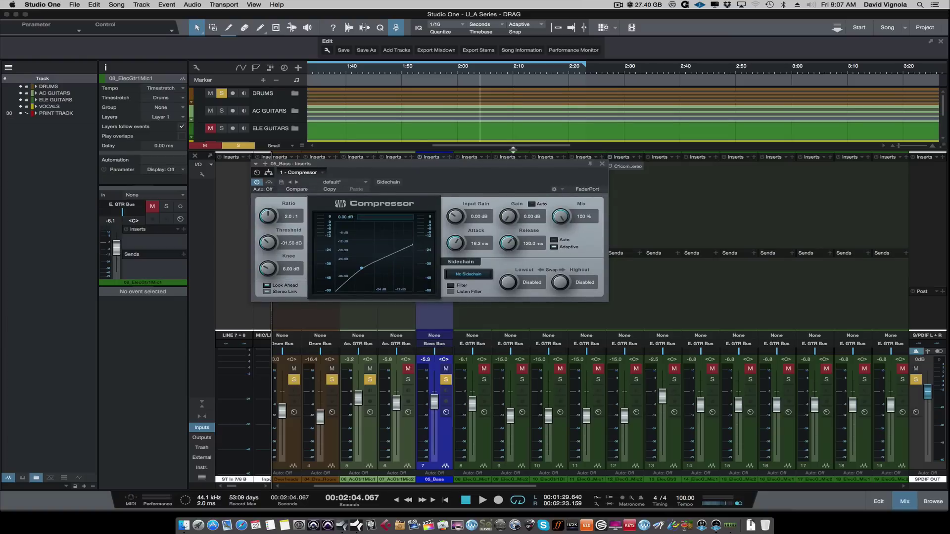
{"action": "left_click", "coordinate": [603, 164]}
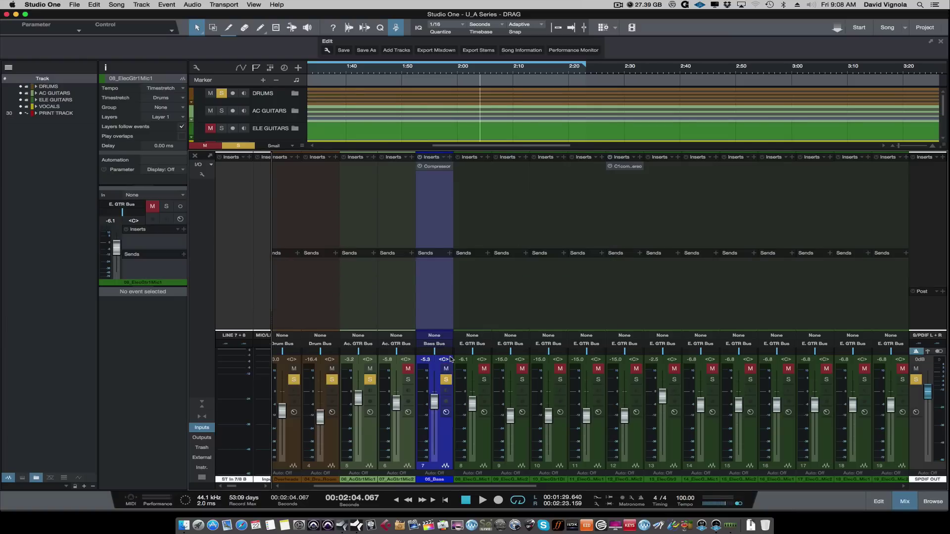
Play the song, lengthen the console faders slightly, and mute the 06_AcGtr1Mic1 channel with its solo off.
{"action": "key", "text": "space"}
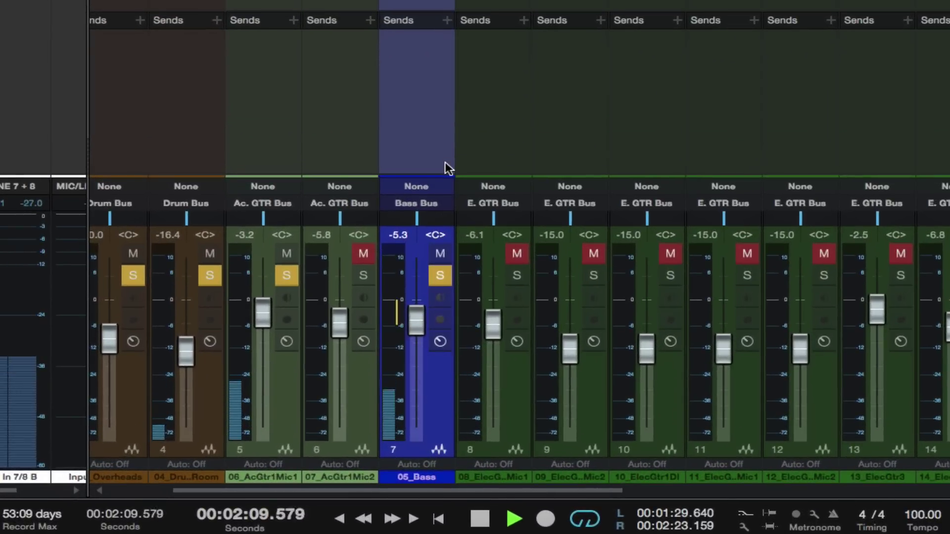
{"action": "left_click_drag", "start_coordinate": [445, 175], "coordinate": [433, 158]}
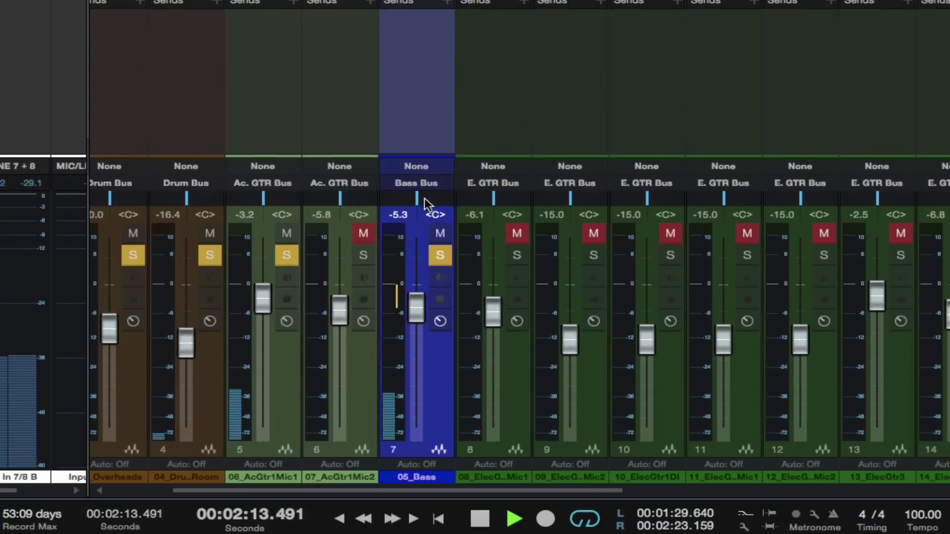
{"action": "left_click", "coordinate": [287, 233]}
{"action": "left_click", "coordinate": [287, 254]}
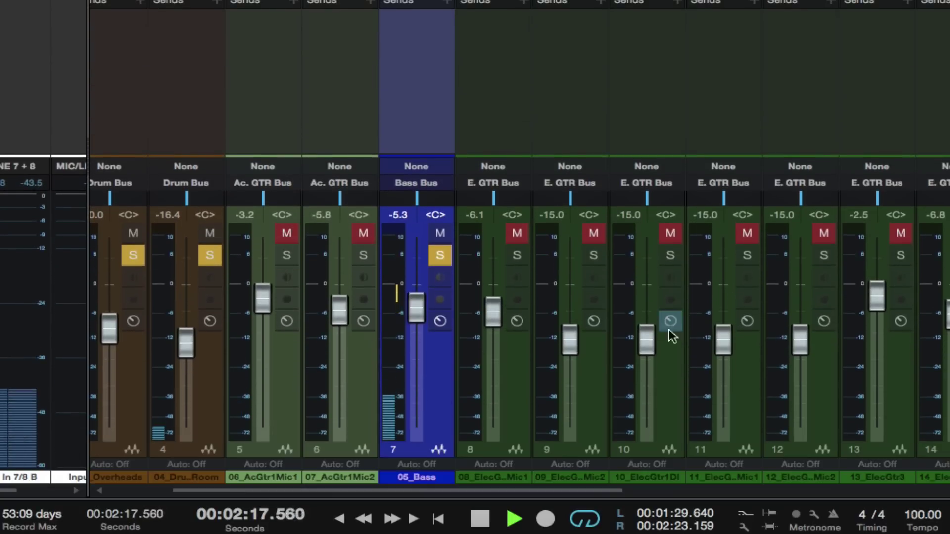
Raise the 05_Bass fader to -2.6 dB and set its Compressor threshold to -48 dB while watching the channel's gain reduction during playback.
{"action": "left_click_drag", "start_coordinate": [408, 308], "coordinate": [415, 296]}
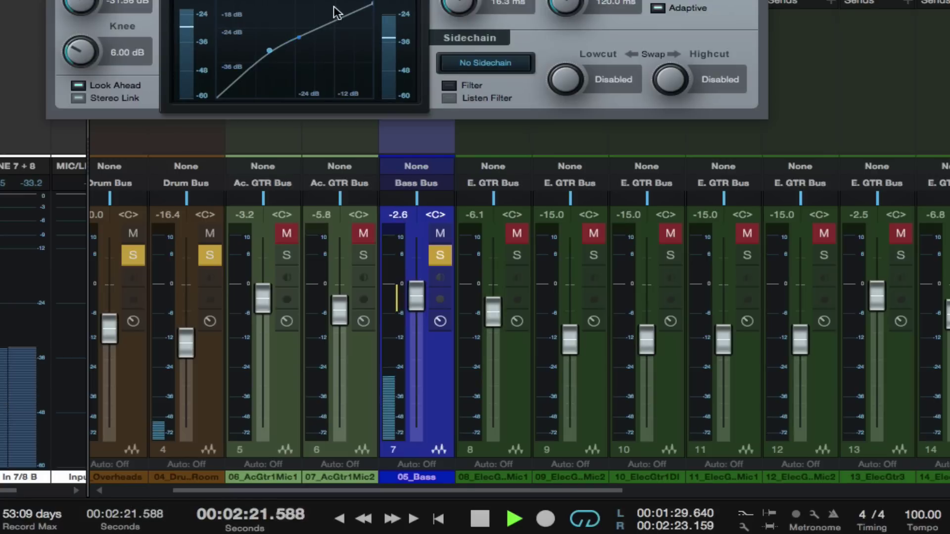
{"action": "left_click_drag", "start_coordinate": [71, 3], "coordinate": [64, 54]}
{"action": "mouse_move", "coordinate": [390, 320]}
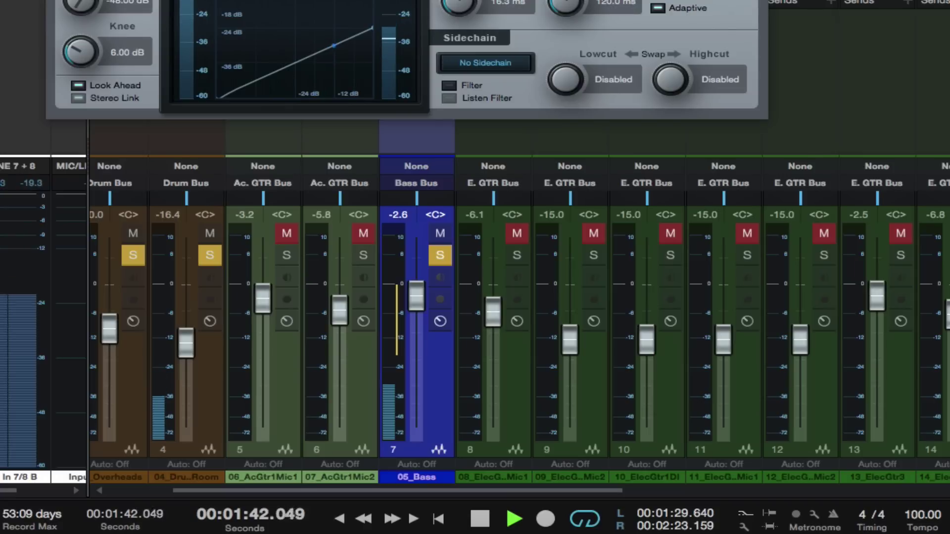
{"action": "key", "text": "space"}
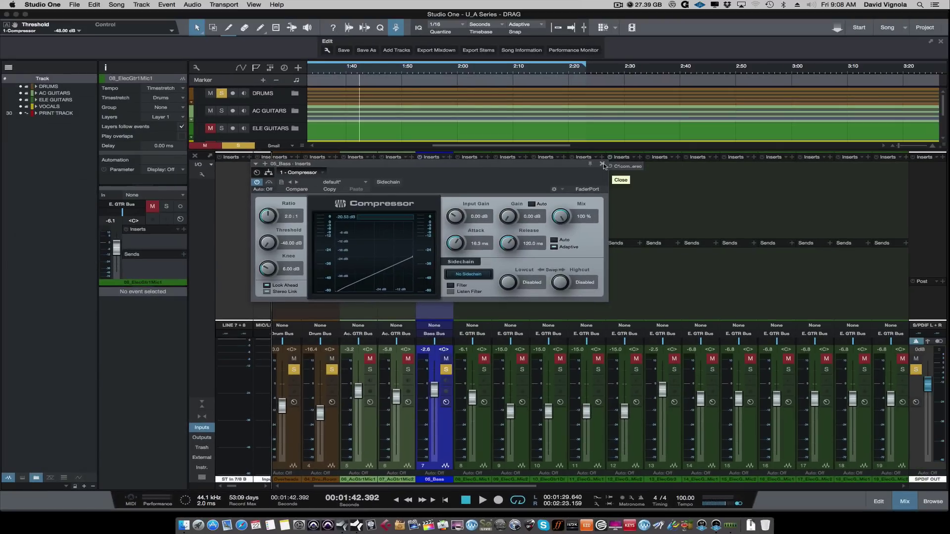
{"action": "left_click", "coordinate": [603, 163]}
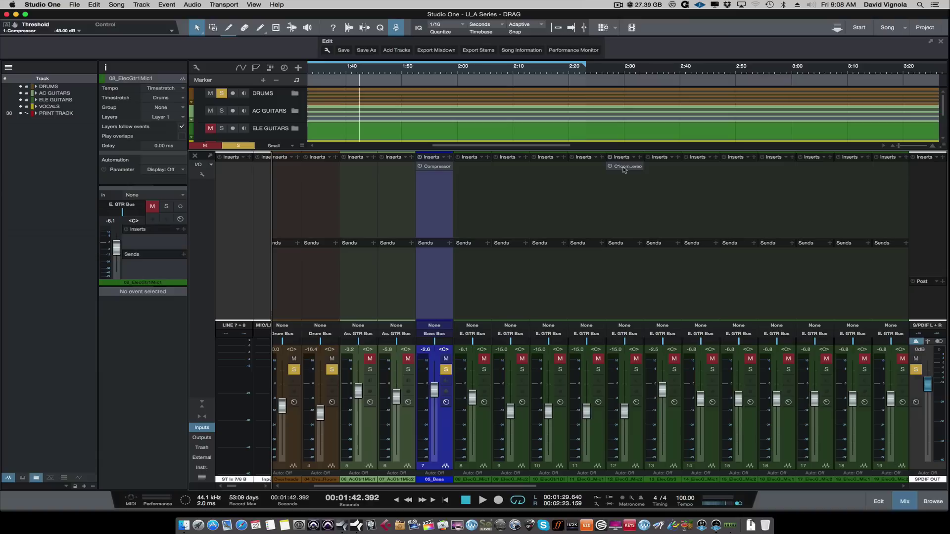
View the C1 comp Stereo plug-in on the 12_ElecGtr2Mic2 channel again.
{"action": "left_click", "coordinate": [623, 166]}
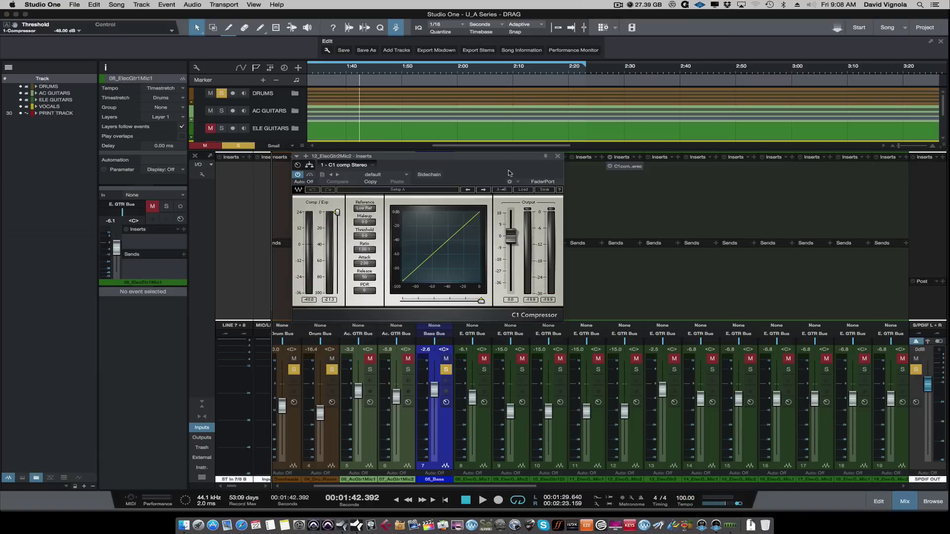
{"action": "left_click", "coordinate": [558, 156]}
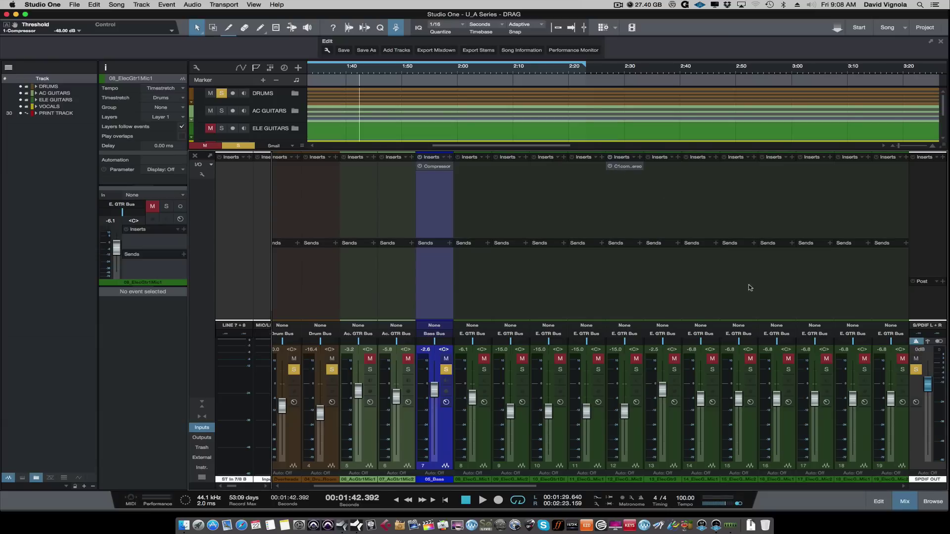
Insert the 1176 Rev A mono preset from the U_A Plugins files on 05_Bass and remove that channel's Compressor.
{"action": "left_click", "coordinate": [933, 501]}
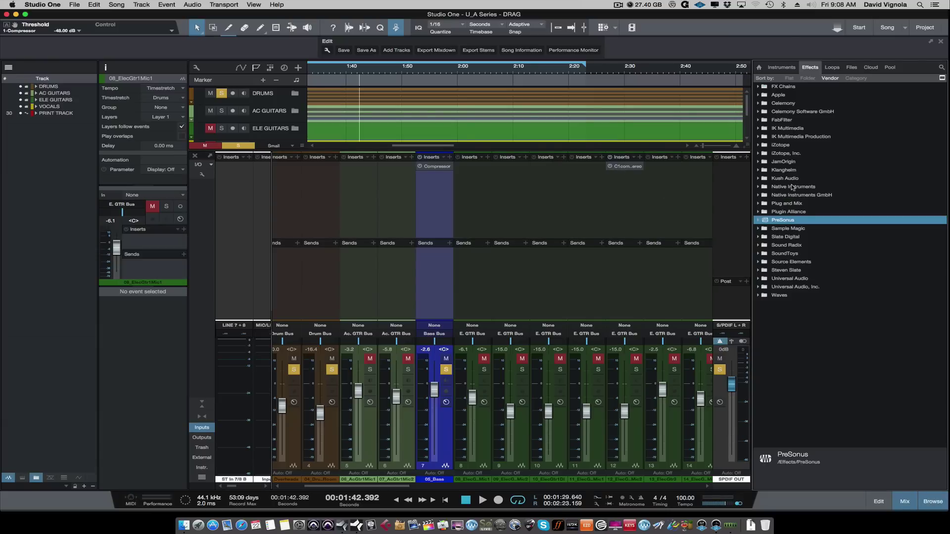
{"action": "left_click", "coordinate": [853, 67]}
{"action": "left_click_drag", "start_coordinate": [794, 99], "coordinate": [440, 183]}
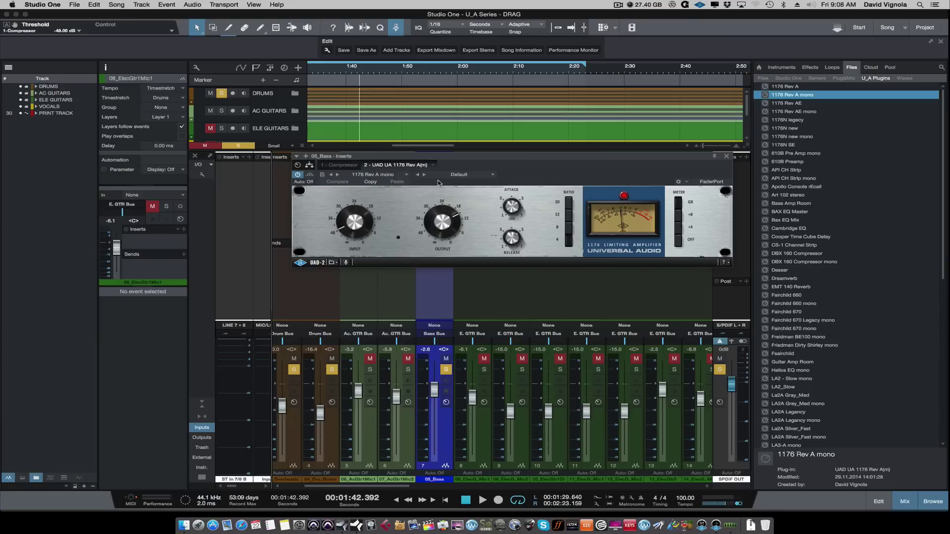
{"action": "left_click", "coordinate": [727, 156]}
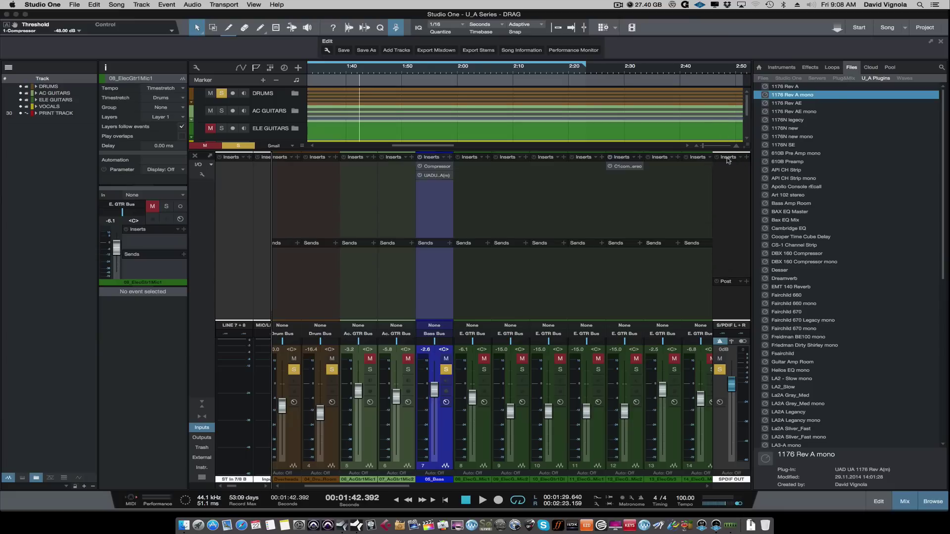
{"action": "right_click", "coordinate": [449, 169]}
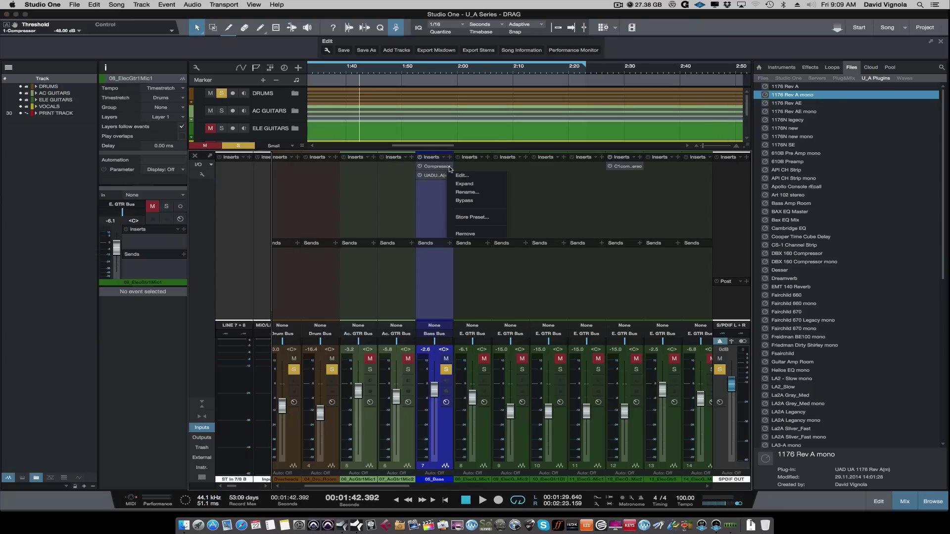
{"action": "left_click", "coordinate": [452, 235]}
Play the song and turn up the input level of the 1176 limiting amplifier on 05_Bass.
{"action": "key", "text": "space"}
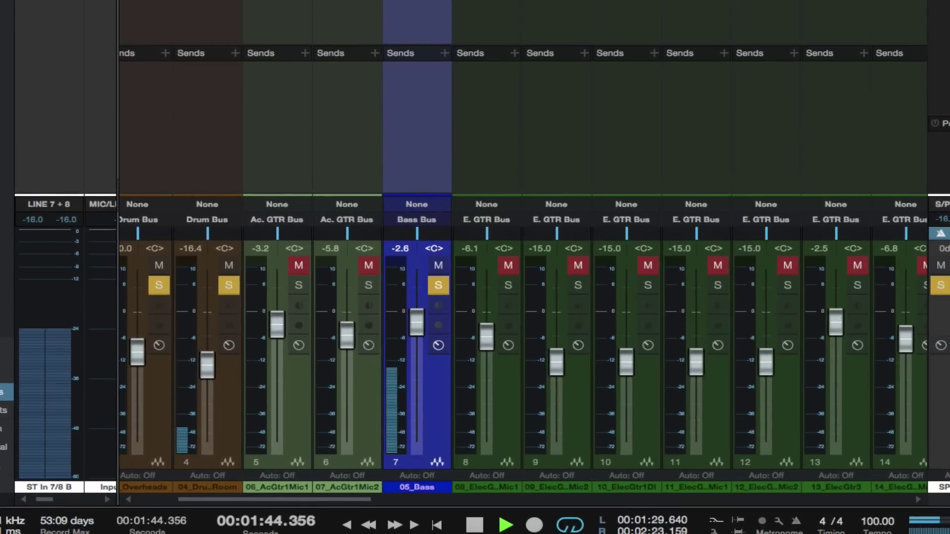
{"action": "left_click", "coordinate": [431, 70]}
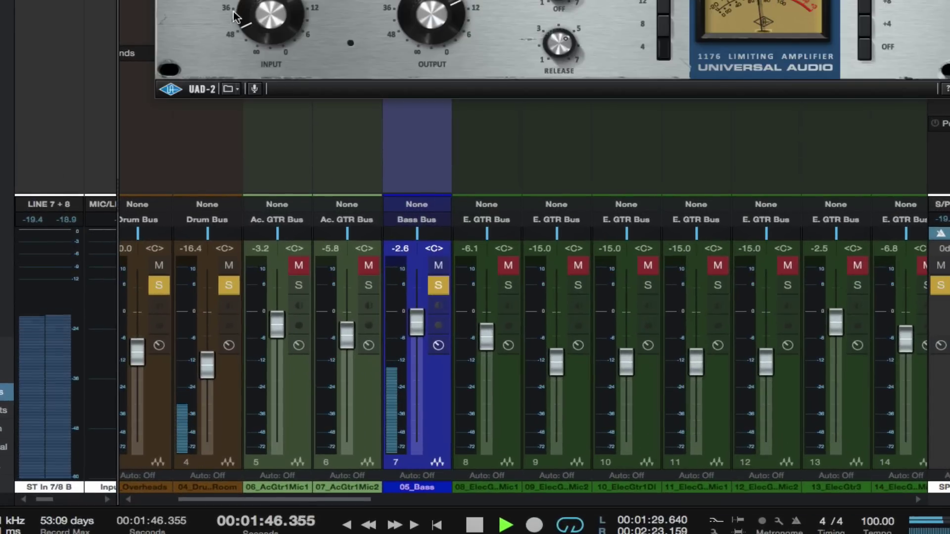
{"action": "left_click_drag", "start_coordinate": [270, 19], "coordinate": [254, 4]}
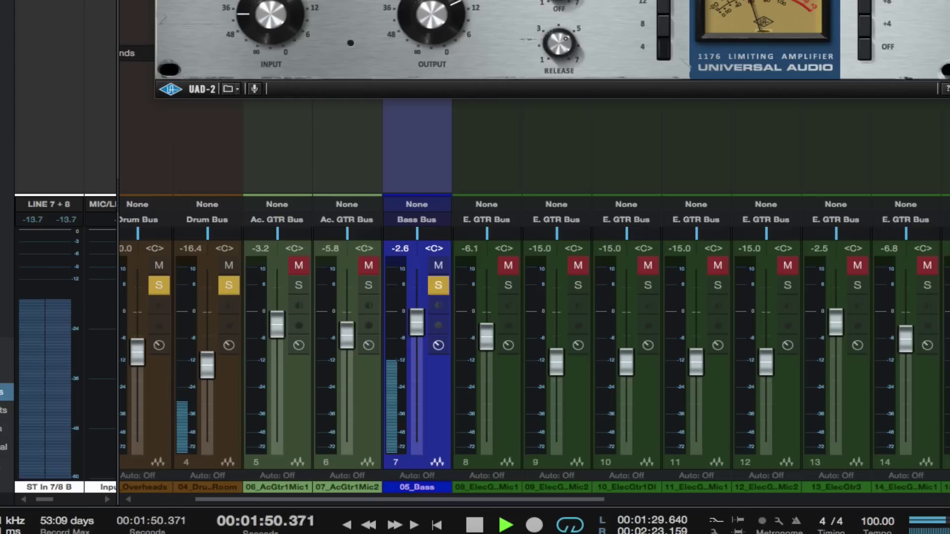
Stop playback and close the 1176 plug-in window of 05_Bass.
{"action": "key", "text": "space"}
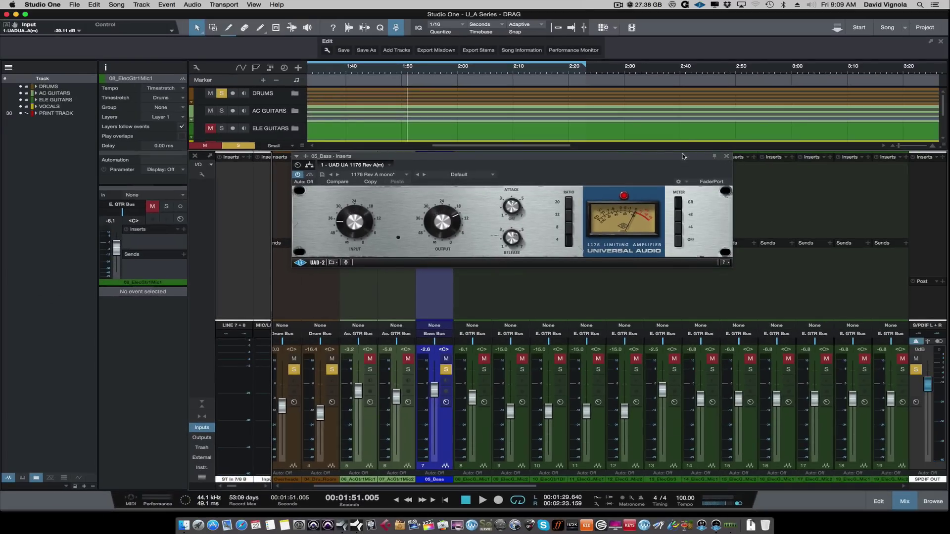
{"action": "left_click_drag", "start_coordinate": [665, 157], "coordinate": [641, 172]}
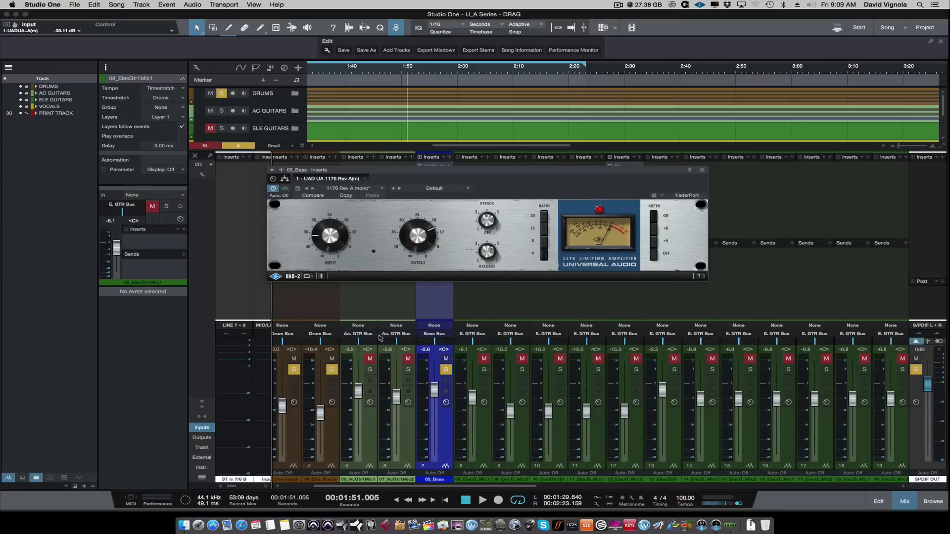
{"action": "left_click", "coordinate": [702, 171]}
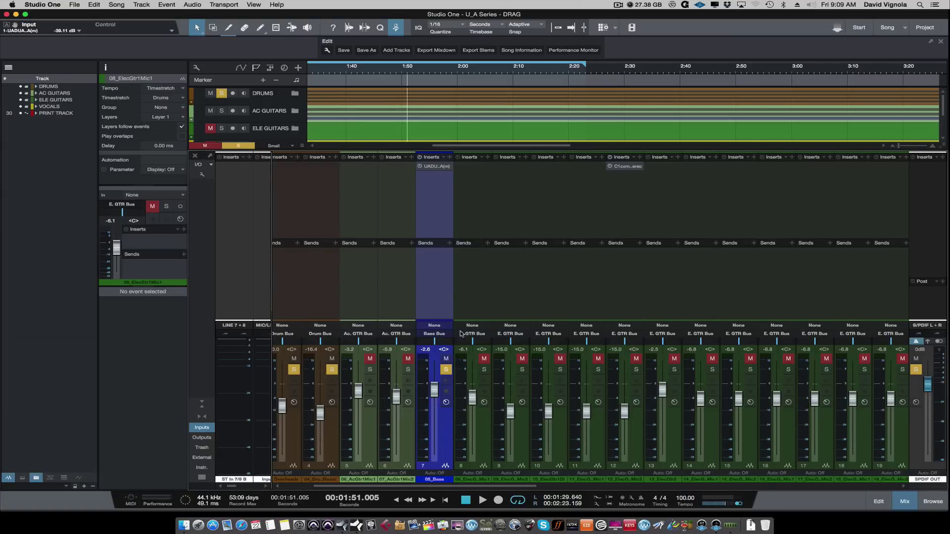
Toggle the console's options for keeping FX channels and bus channels to the right, and restore both.
{"action": "mouse_move", "coordinate": [422, 392]}
{"action": "left_click", "coordinate": [202, 175]}
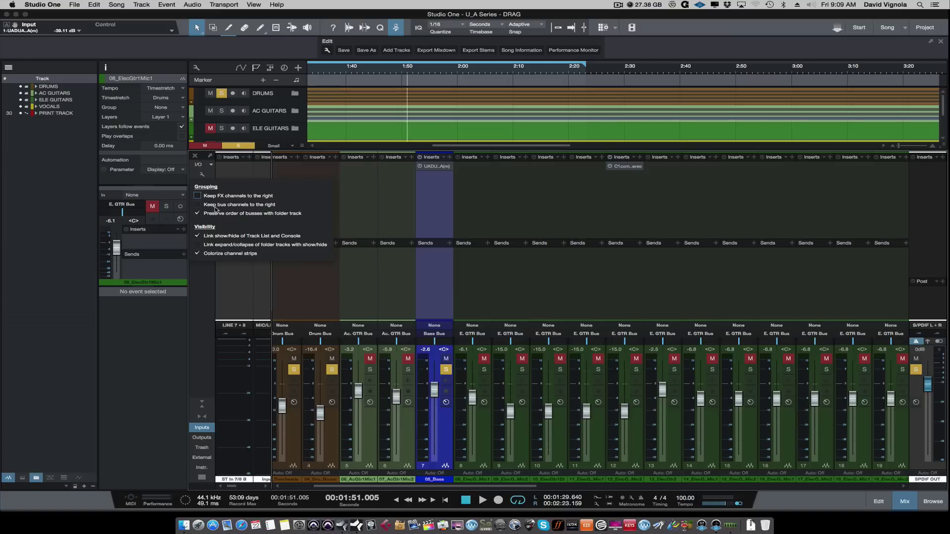
{"action": "left_click", "coordinate": [198, 205]}
{"action": "left_click", "coordinate": [197, 195]}
{"action": "left_click", "coordinate": [198, 196]}
{"action": "left_click", "coordinate": [198, 205]}
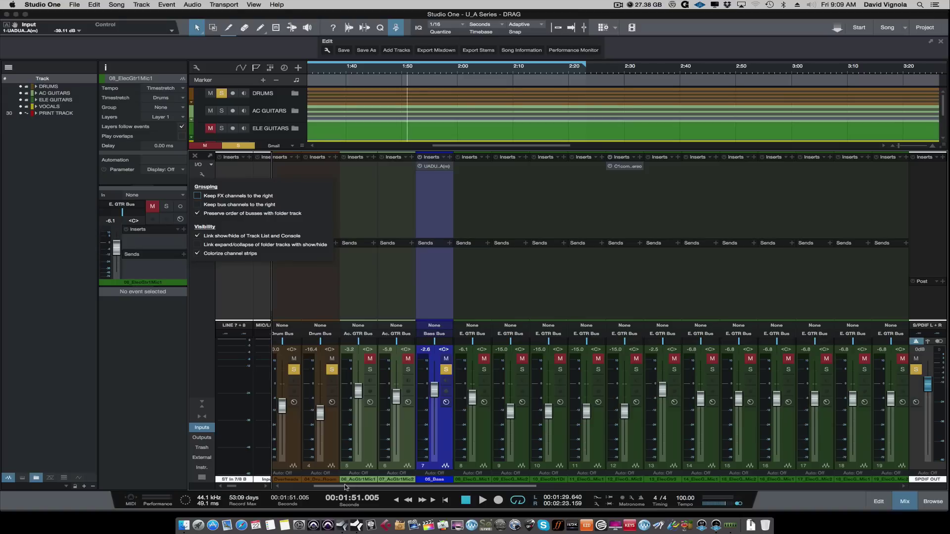
Look through the console to examine where the bus channels and FX channels sit relative to the audio tracks.
{"action": "left_click", "coordinate": [345, 488]}
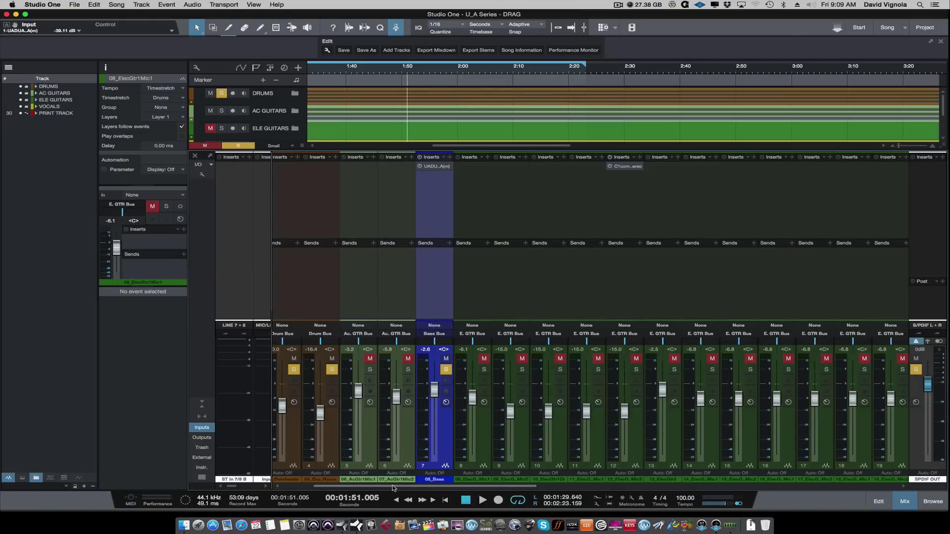
{"action": "scroll", "coordinate": [394, 489], "scroll_direction": "right", "scroll_amount": 15}
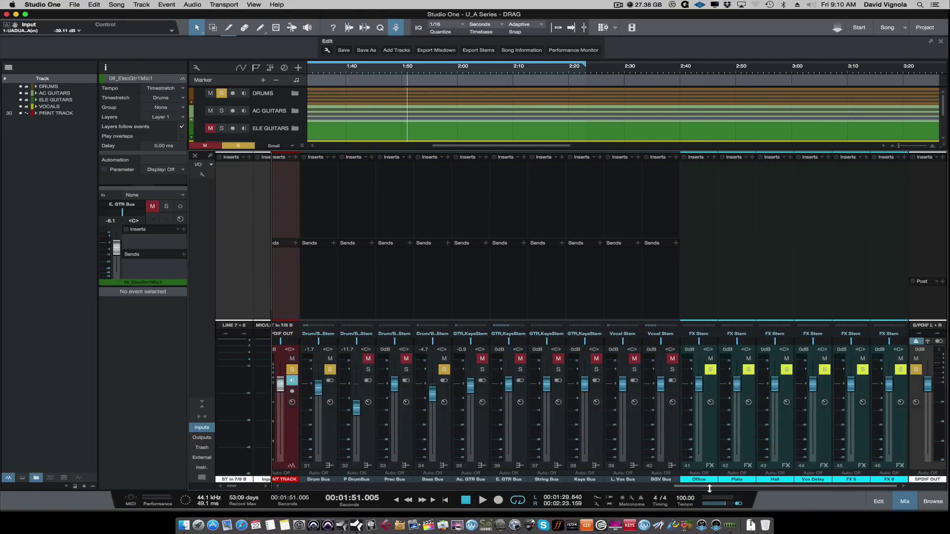
{"action": "left_click", "coordinate": [682, 299]}
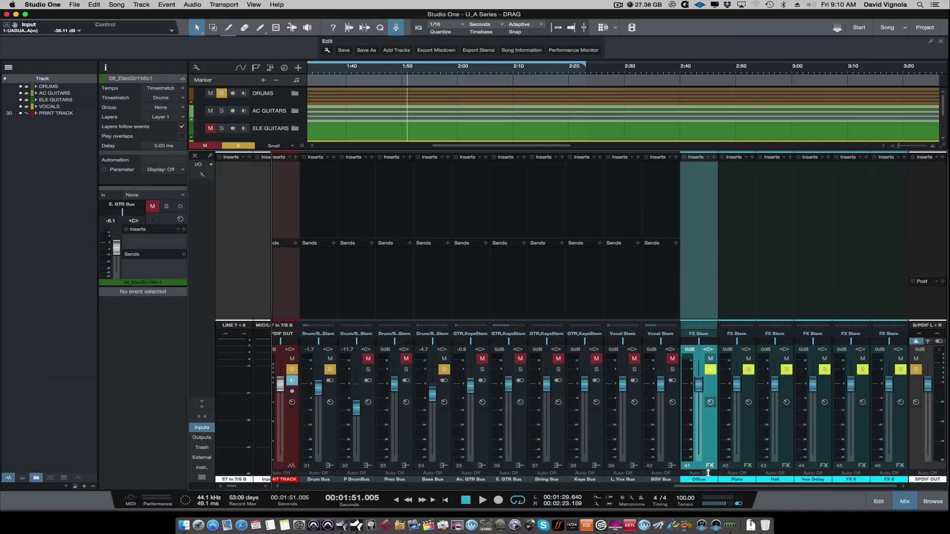
{"action": "scroll", "coordinate": [708, 494], "scroll_direction": "left", "scroll_amount": 3}
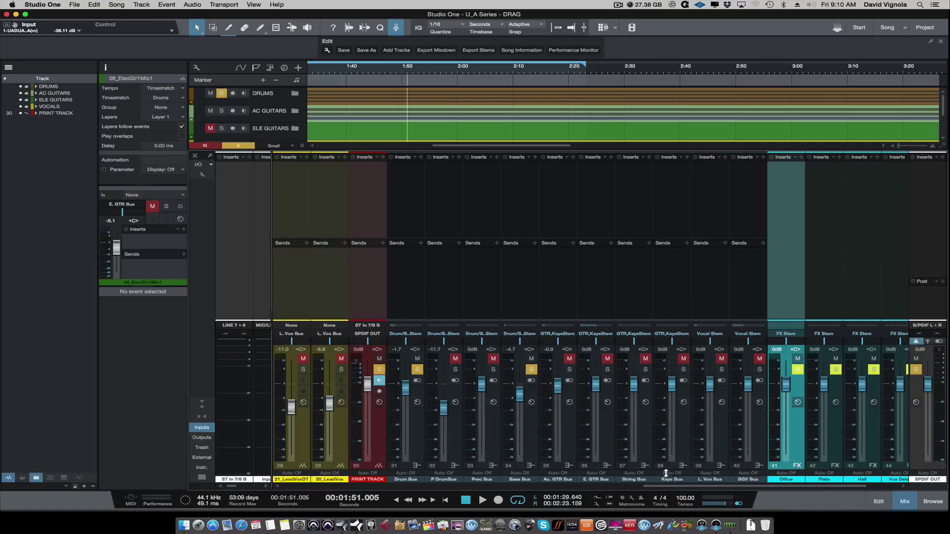
{"action": "left_click_drag", "start_coordinate": [705, 488], "coordinate": [524, 487]}
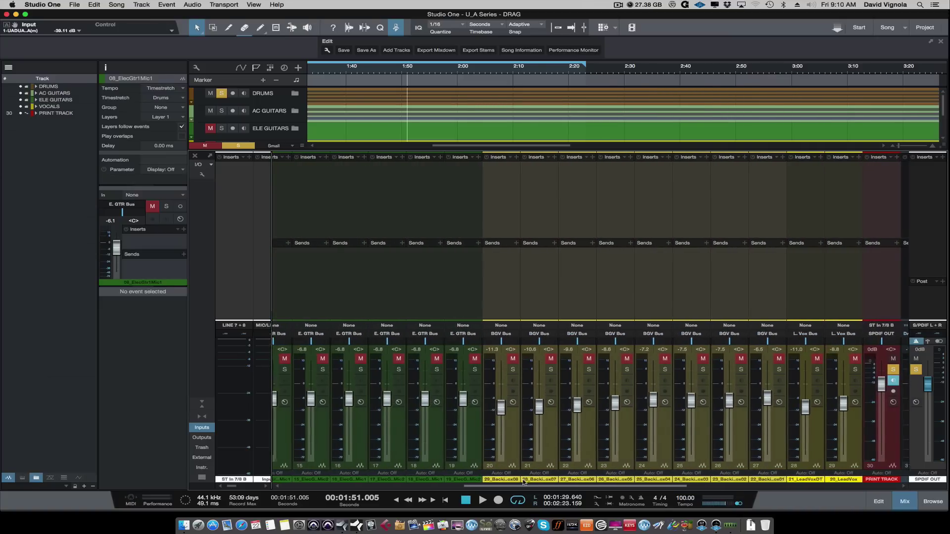
Add a bus channel directly beside the 19_ElecGtr6Mic2 channel in the console.
{"action": "left_click", "coordinate": [472, 456]}
{"action": "left_click", "coordinate": [203, 175]}
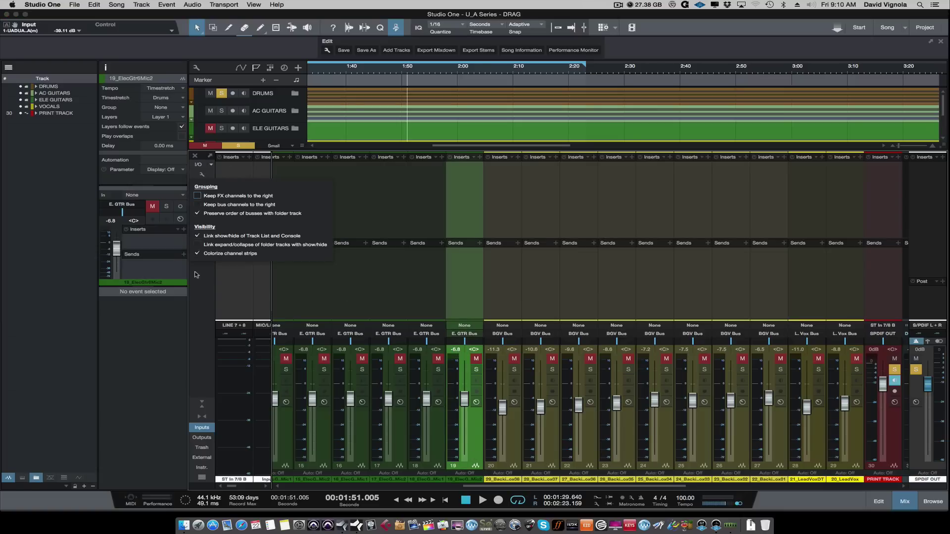
{"action": "left_click", "coordinate": [194, 277]}
{"action": "right_click", "coordinate": [470, 439]}
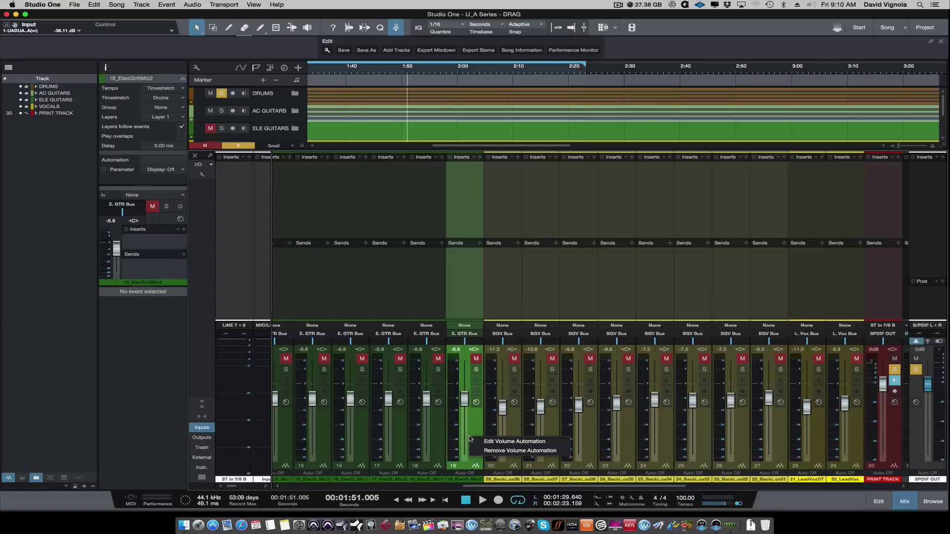
{"action": "right_click", "coordinate": [476, 428]}
{"action": "right_click", "coordinate": [474, 420]}
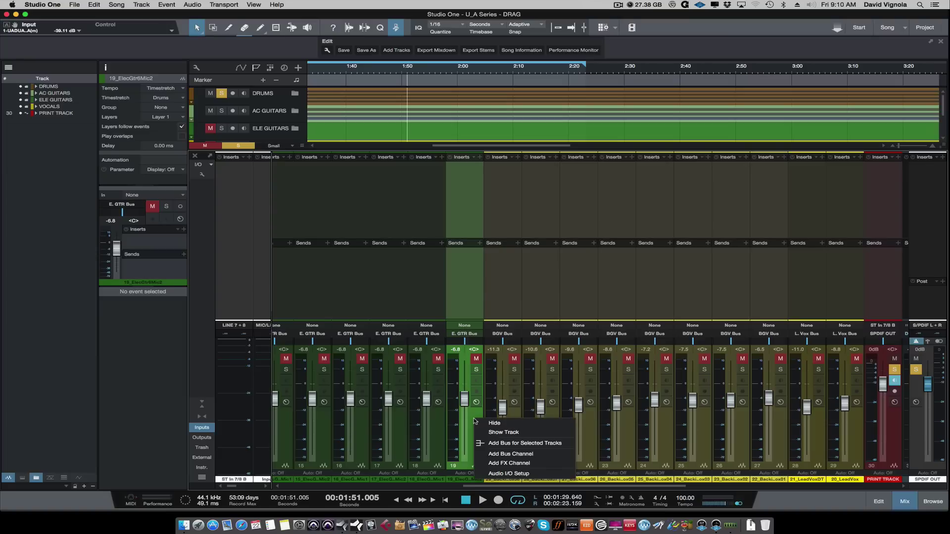
{"action": "left_click", "coordinate": [487, 454]}
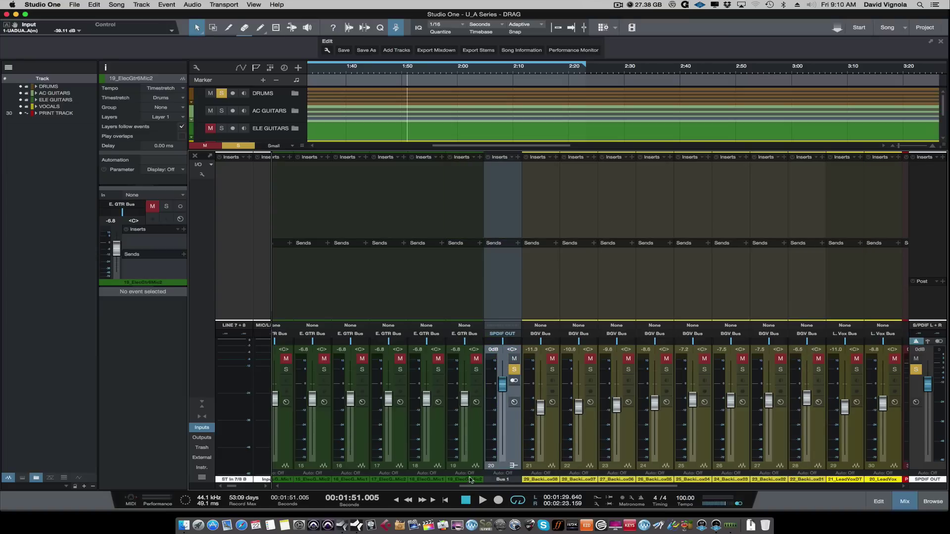
Remove the new Bus 1 channel beside 19_ElecGtr6Mic2.
{"action": "left_click", "coordinate": [475, 447]}
{"action": "right_click", "coordinate": [517, 441]}
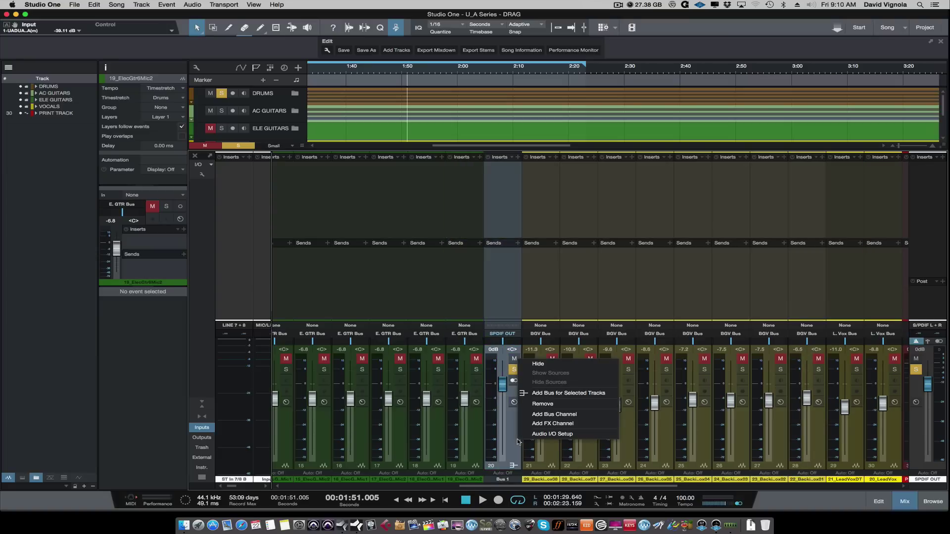
{"action": "left_click", "coordinate": [541, 404]}
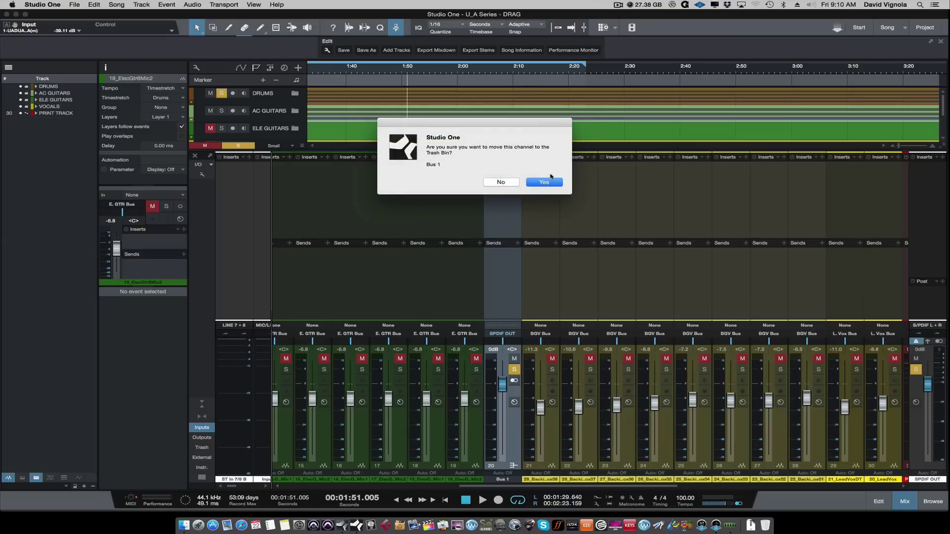
{"action": "left_click", "coordinate": [544, 183]}
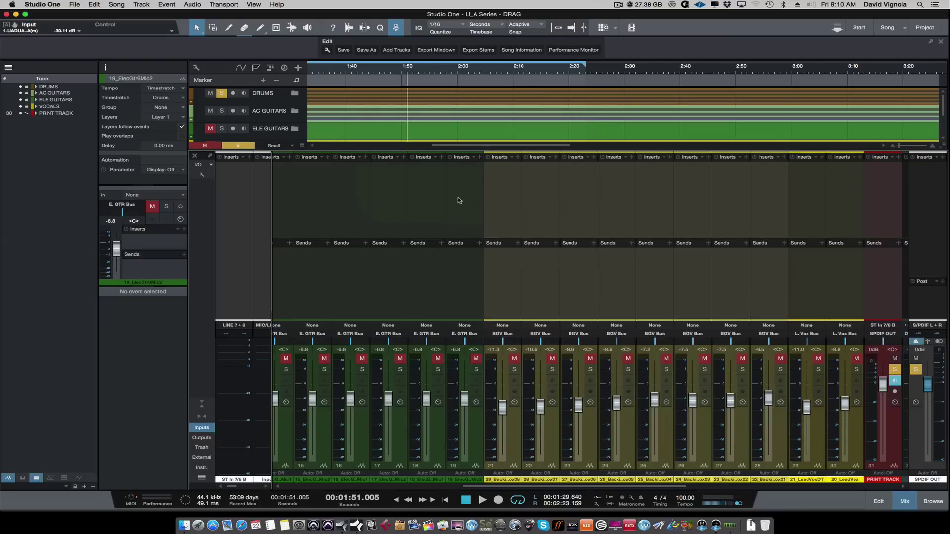
Turn on keeping bus channels to the right and add a bus channel from the 19_ElecGtr6Mic2 channel.
{"action": "left_click", "coordinate": [202, 174]}
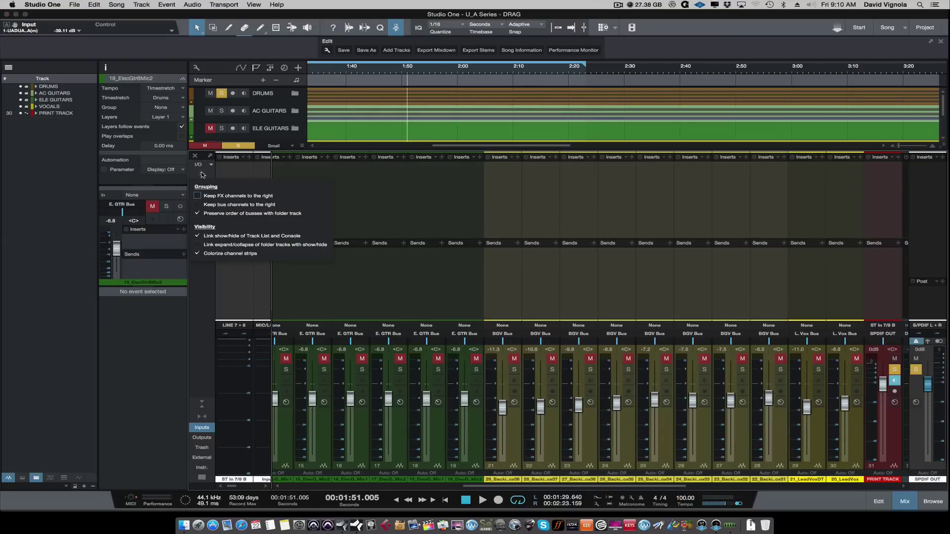
{"action": "left_click", "coordinate": [198, 205]}
{"action": "left_click", "coordinate": [483, 443]}
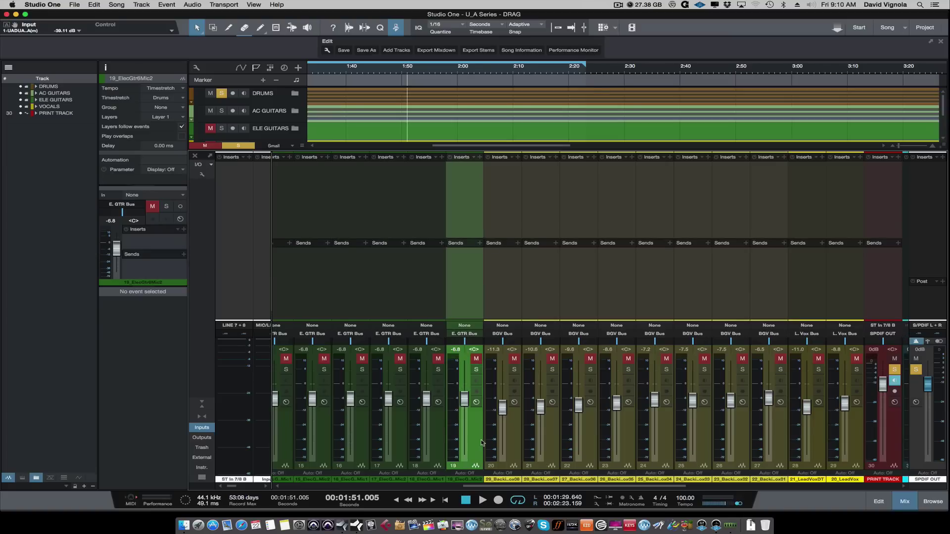
{"action": "right_click", "coordinate": [478, 441]}
{"action": "left_click", "coordinate": [525, 478]}
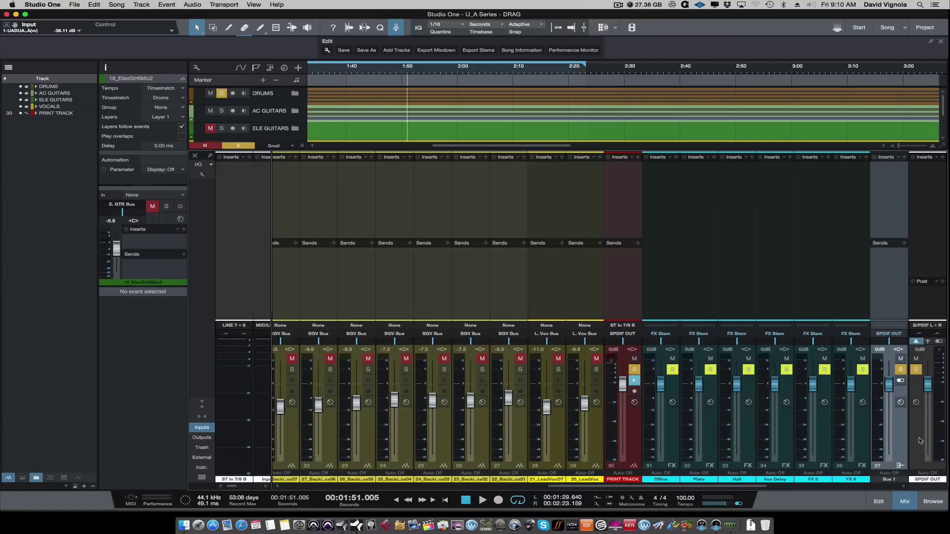
Remove Bus 1 from the end of the console and review the console's grouping options again.
{"action": "right_click", "coordinate": [901, 444]}
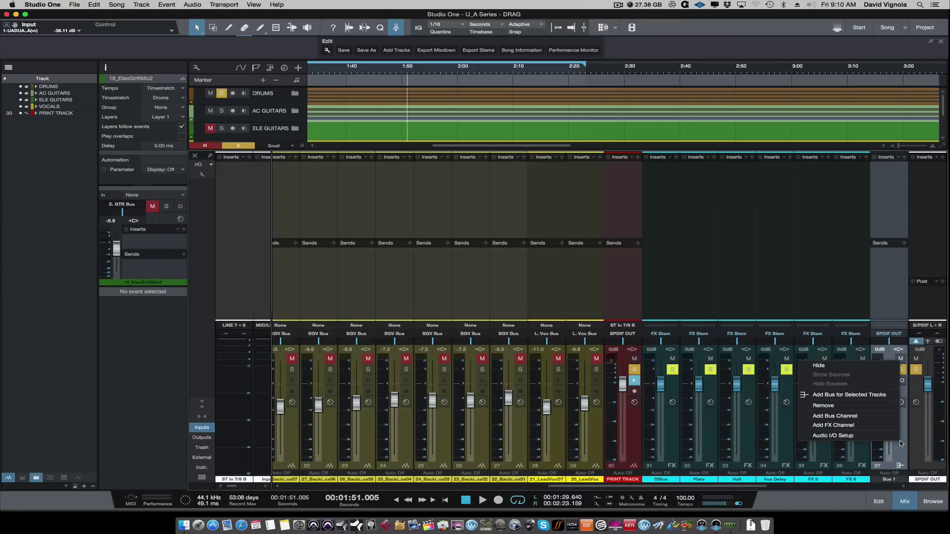
{"action": "left_click", "coordinate": [824, 405]}
{"action": "left_click", "coordinate": [544, 182]}
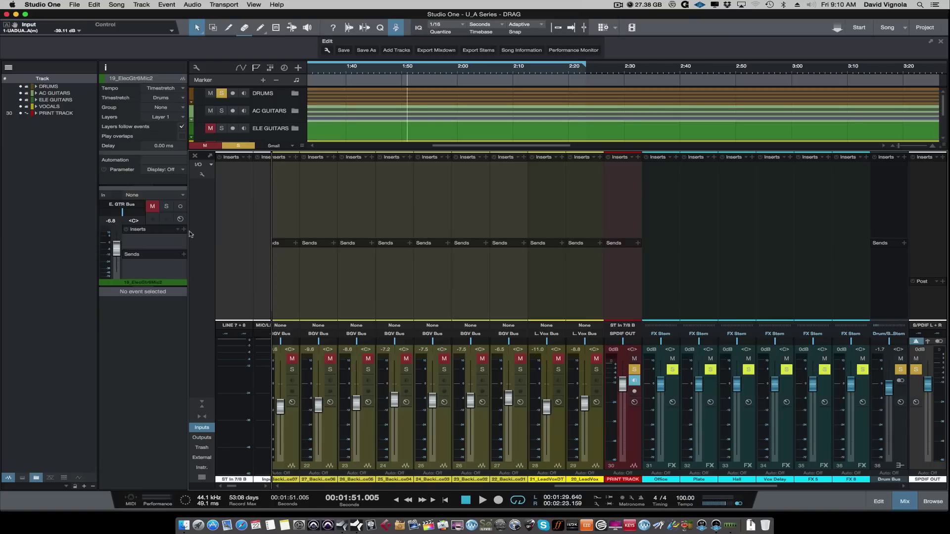
{"action": "left_click", "coordinate": [202, 176]}
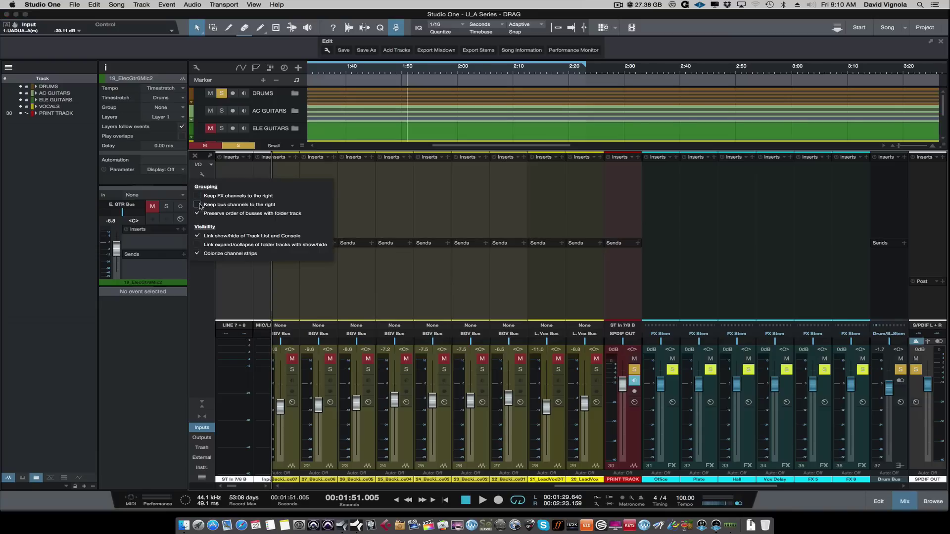
{"action": "left_click", "coordinate": [197, 291]}
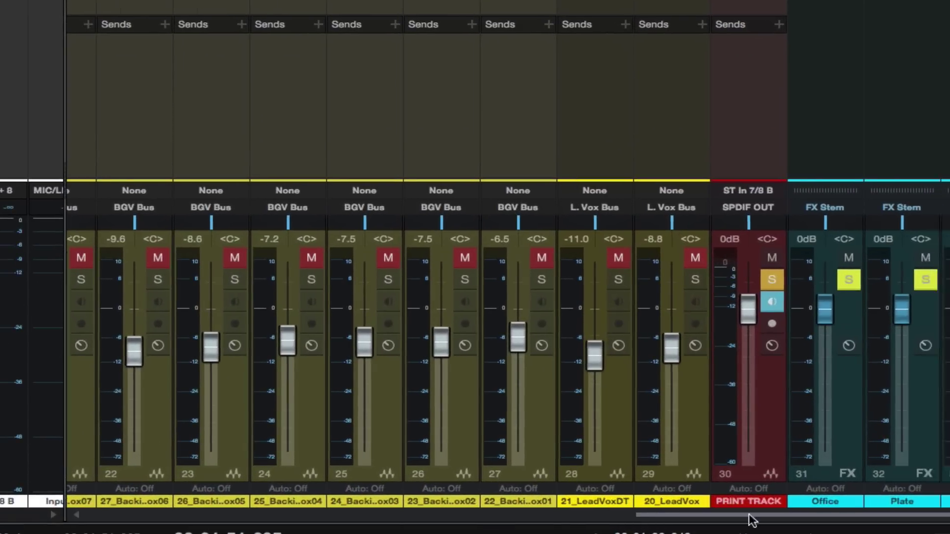
Toggle the mono/stereo mode of the Drum Bus channel and switch it back.
{"action": "left_click_drag", "start_coordinate": [750, 516], "coordinate": [947, 515]}
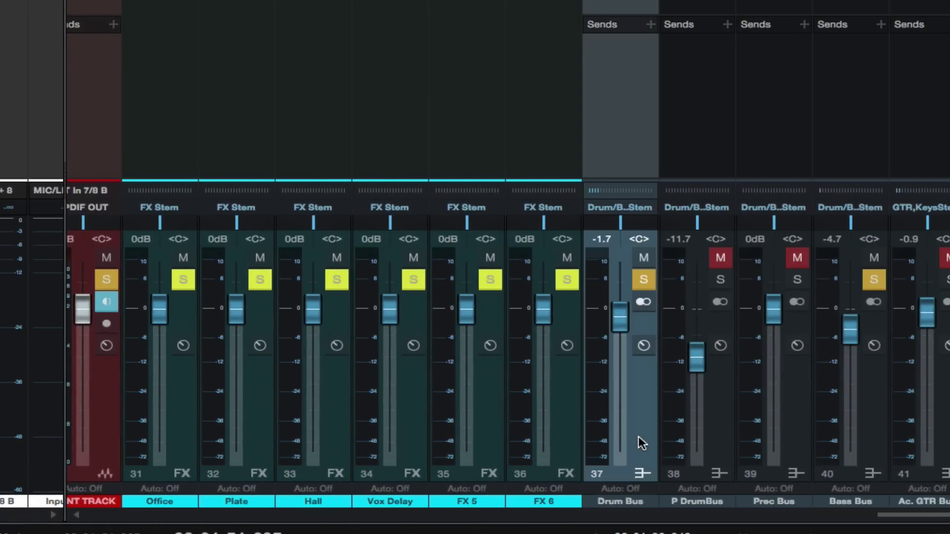
{"action": "left_click", "coordinate": [643, 302]}
{"action": "left_click", "coordinate": [643, 303]}
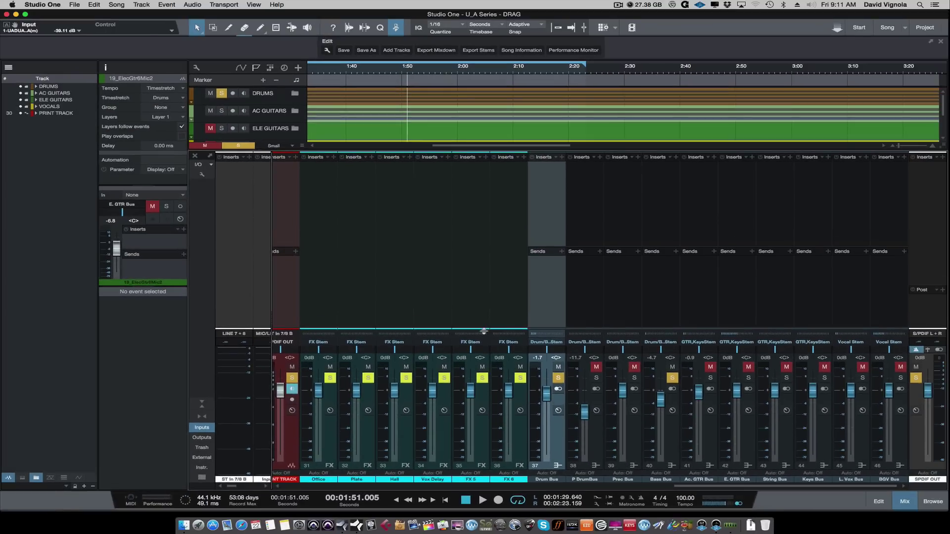
Shorten the fader section, collapse the console to its small view without inserts and sends, and show the first channels.
{"action": "left_click_drag", "start_coordinate": [484, 331], "coordinate": [496, 347]}
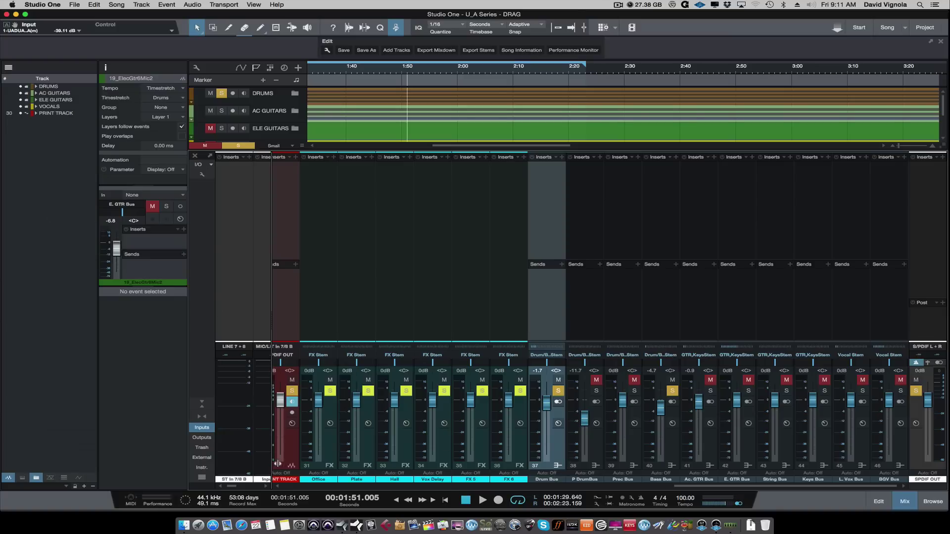
{"action": "left_click_drag", "start_coordinate": [691, 489], "coordinate": [301, 489]}
{"action": "left_click", "coordinate": [198, 405]}
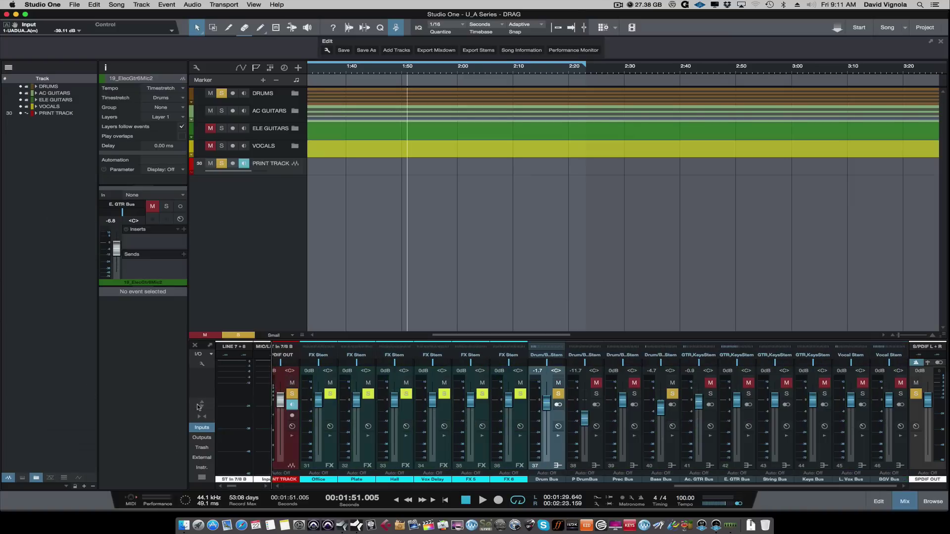
{"action": "left_click_drag", "start_coordinate": [720, 486], "coordinate": [532, 486]}
{"action": "scroll", "coordinate": [362, 469], "scroll_direction": "left", "scroll_amount": 10}
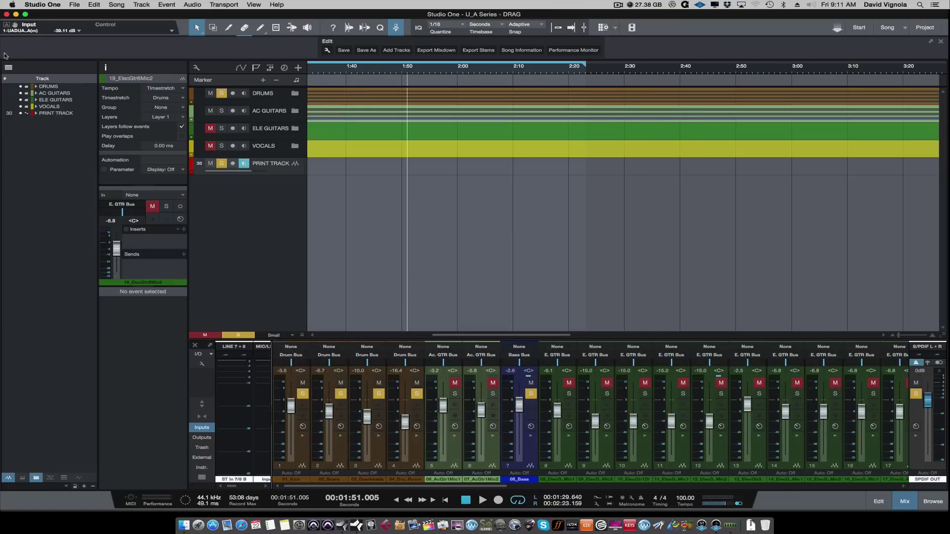
Expand the DRUMS folder track and hide 01_Kick through the track list.
{"action": "left_click", "coordinate": [27, 89]}
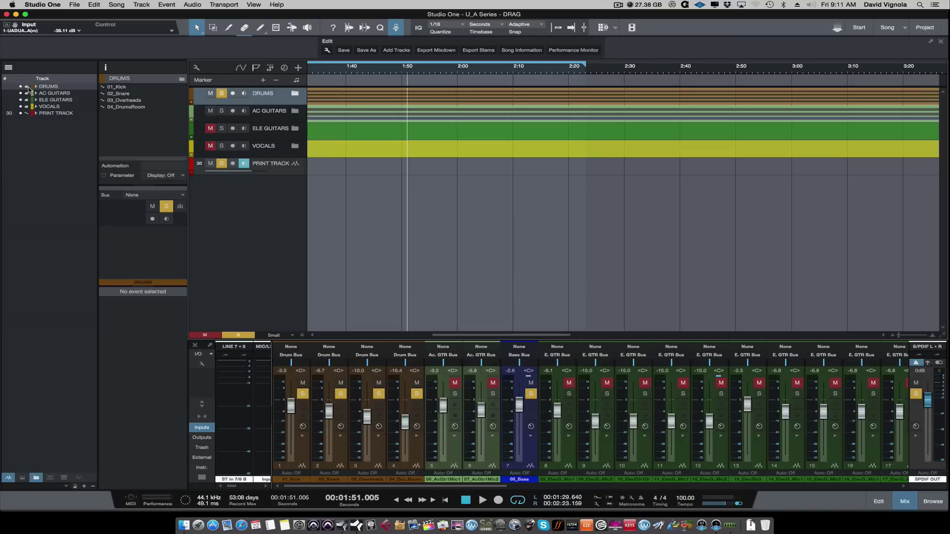
{"action": "left_click", "coordinate": [296, 93]}
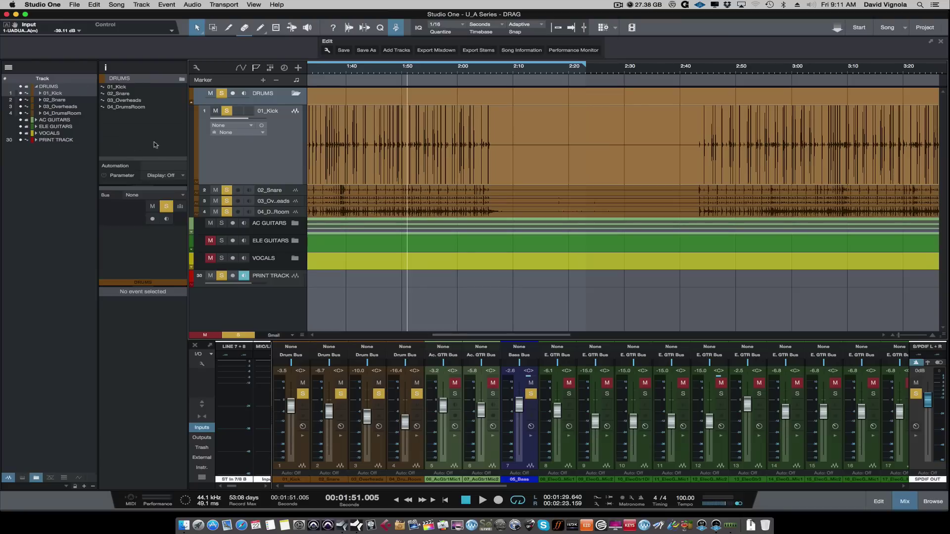
{"action": "left_click", "coordinate": [217, 165]}
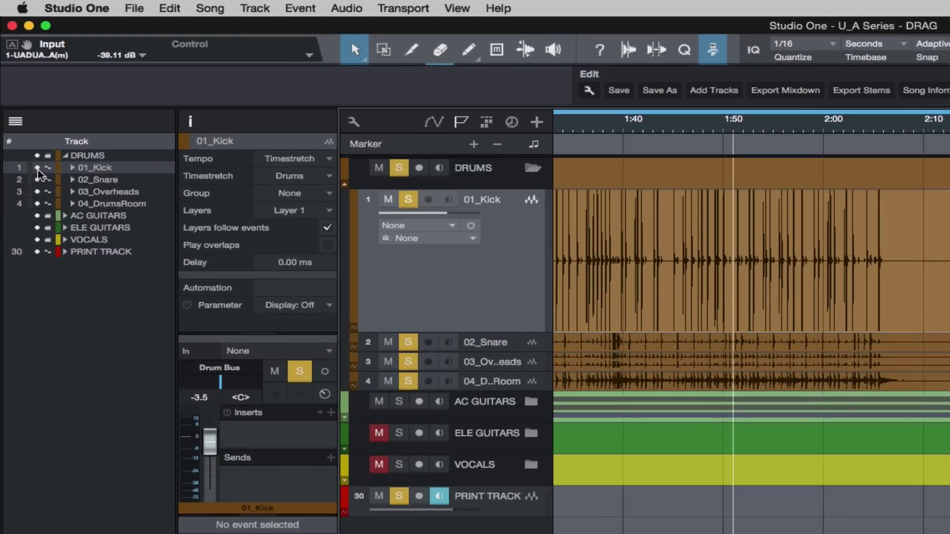
{"action": "left_click", "coordinate": [20, 93]}
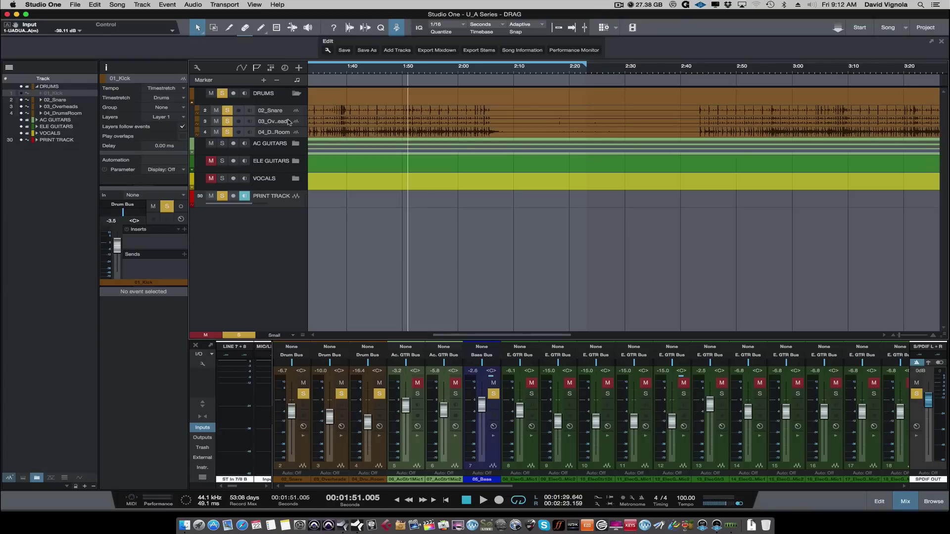
Review the 02_Snare channel's options in the console, then show 01_Kick again through the track list and select its channel.
{"action": "left_click", "coordinate": [302, 454]}
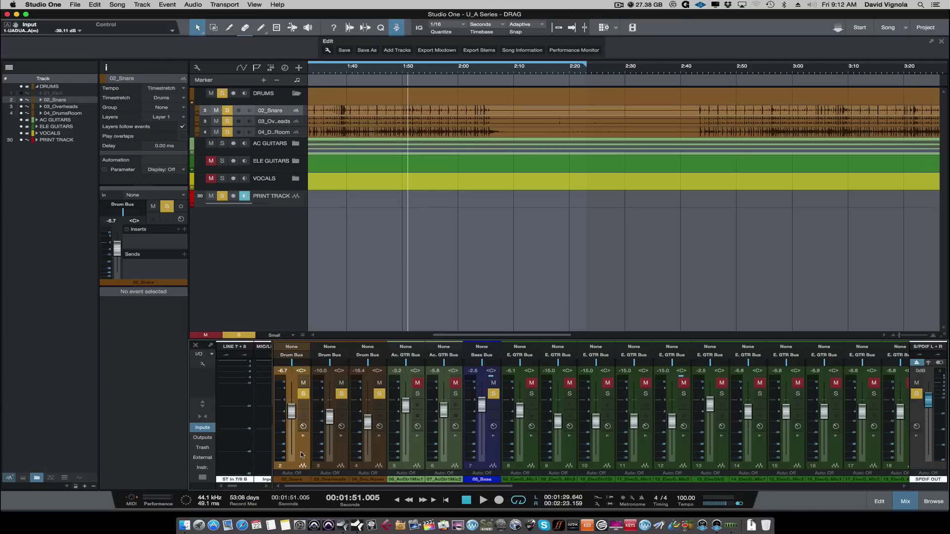
{"action": "right_click", "coordinate": [302, 454]}
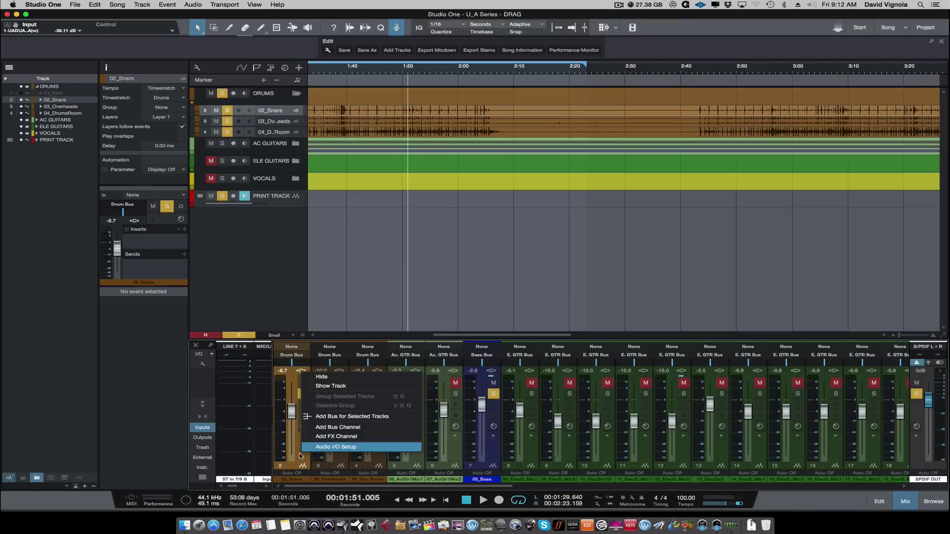
{"action": "left_click", "coordinate": [299, 457]}
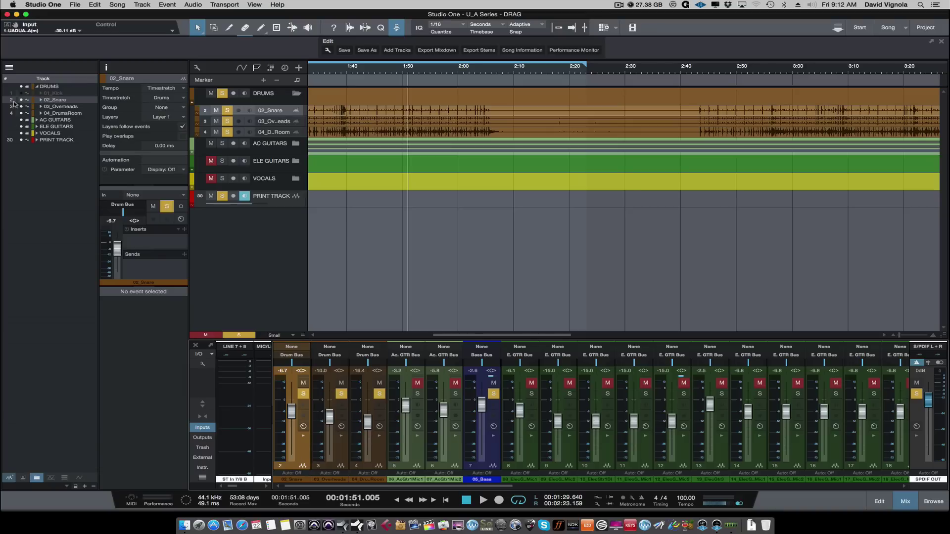
{"action": "left_click", "coordinate": [21, 93]}
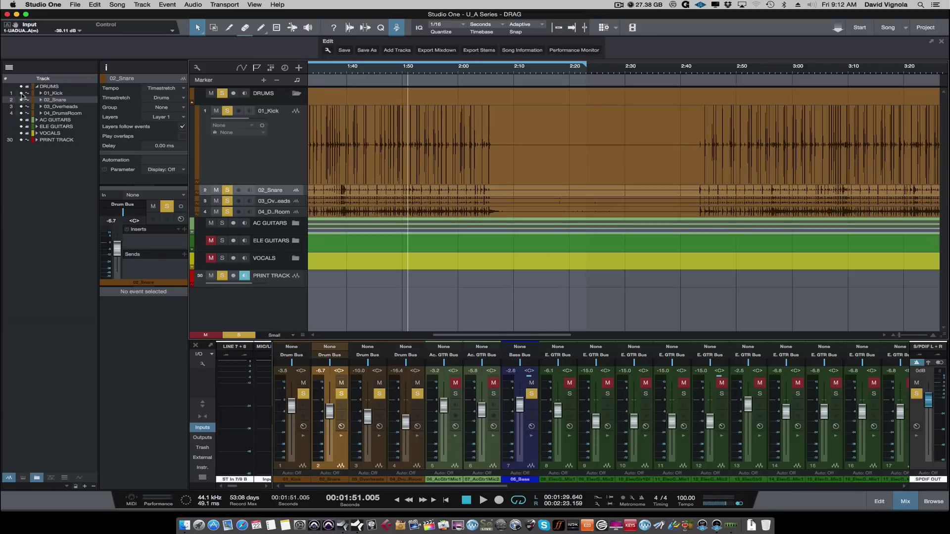
{"action": "left_click", "coordinate": [295, 464]}
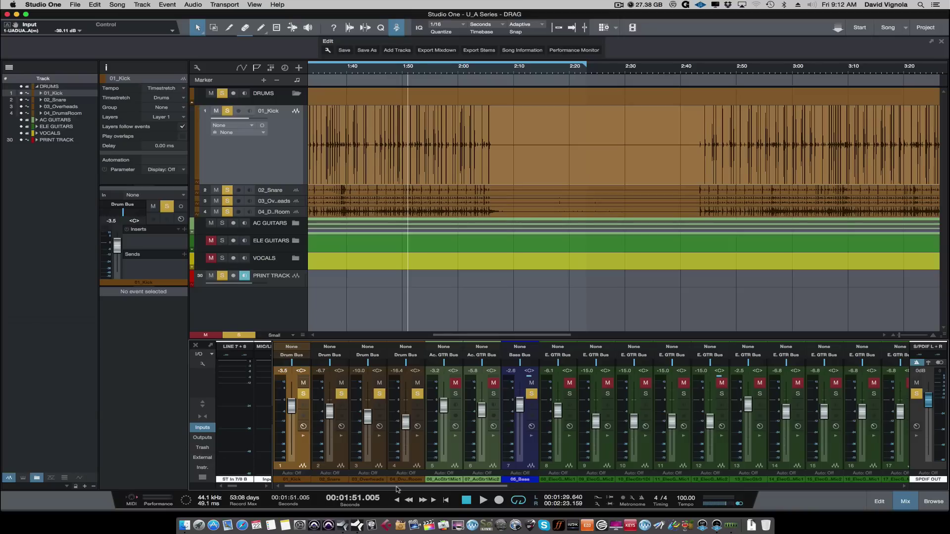
Reduce the height of the 01_Kick track in the arrangement and collapse the DRUMS folder track.
{"action": "left_click", "coordinate": [265, 188]}
{"action": "left_click_drag", "start_coordinate": [265, 187], "coordinate": [270, 132]}
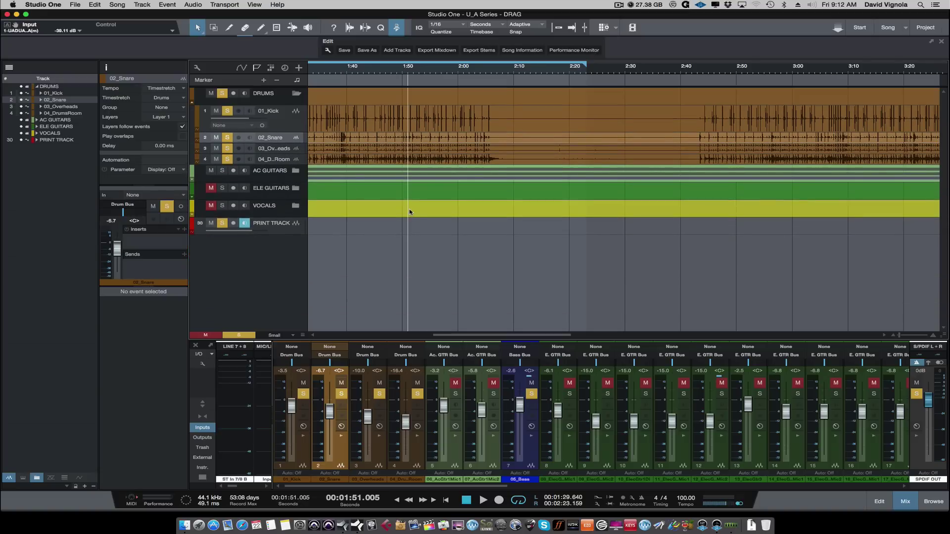
{"action": "key", "text": "z"}
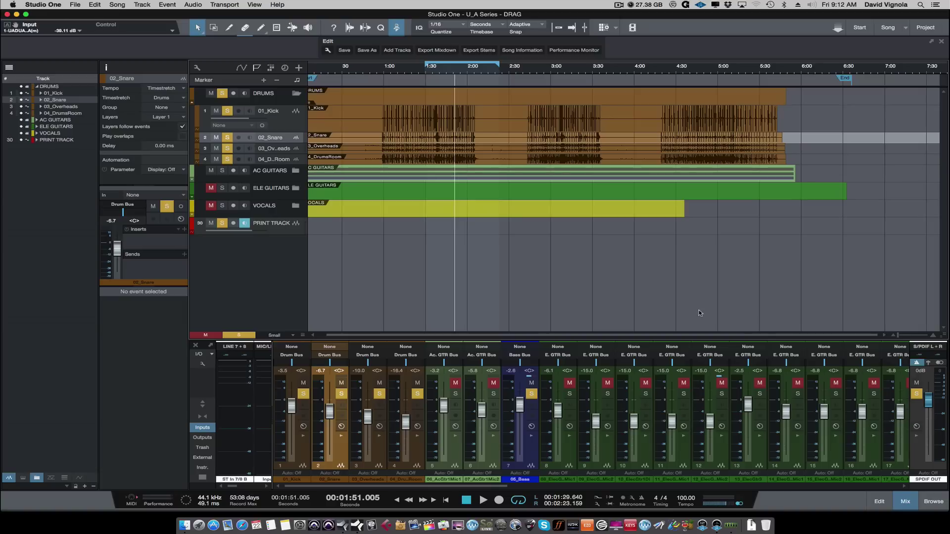
{"action": "left_click", "coordinate": [296, 94]}
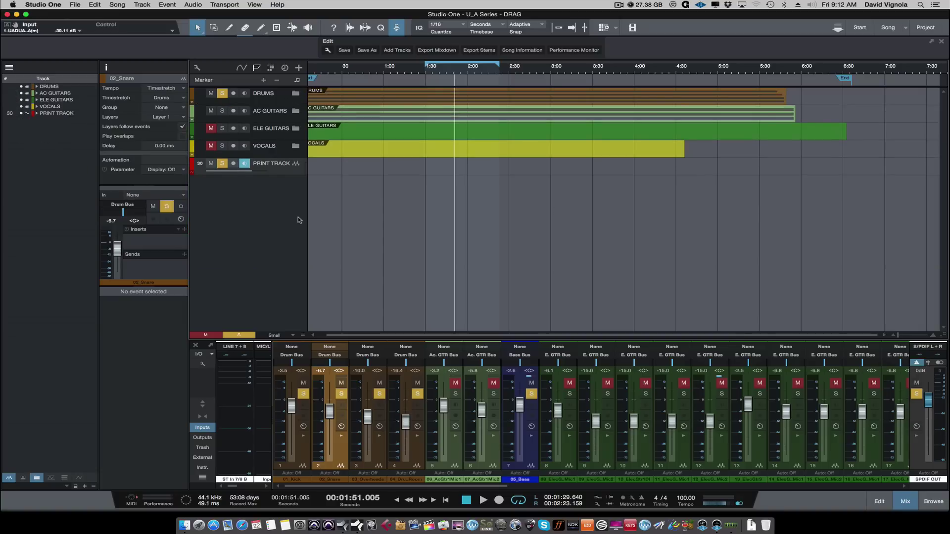